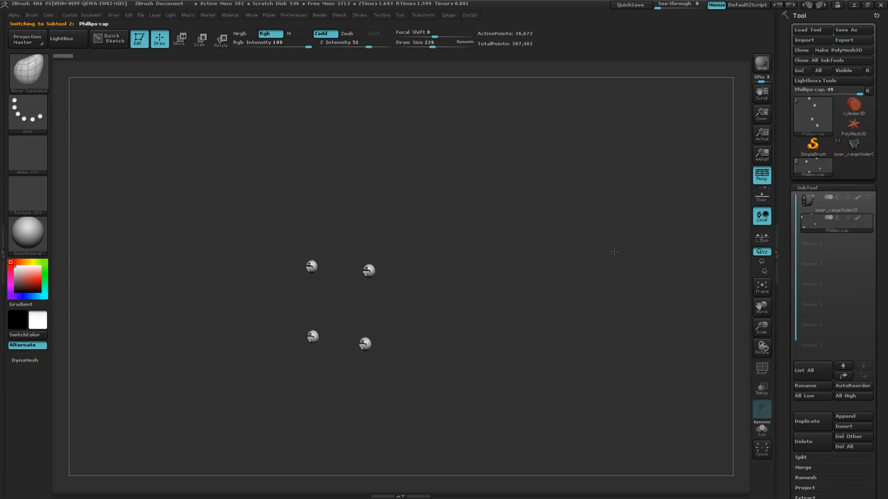
# Step: Select the laser_rangefinder01 subtool and examine the rangefinder body from the front, sides and back
pyautogui.click(856, 206)
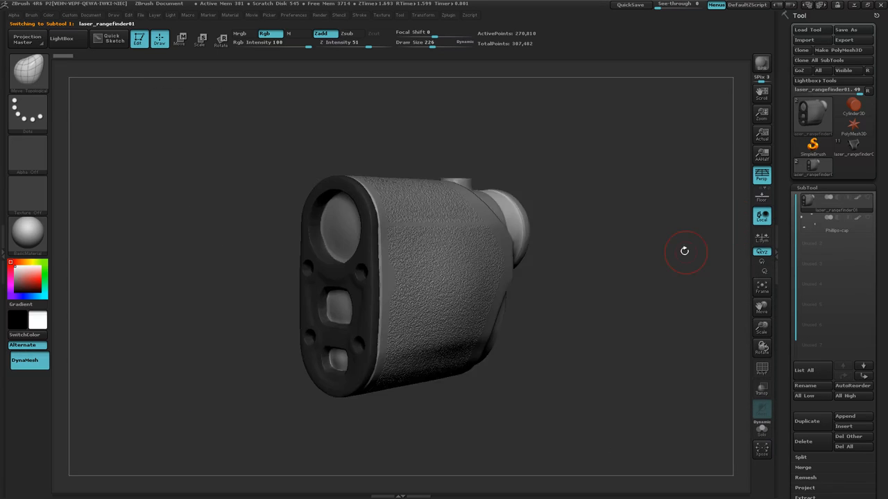
pyautogui.moveTo(685, 251); pyautogui.dragTo(617, 250)
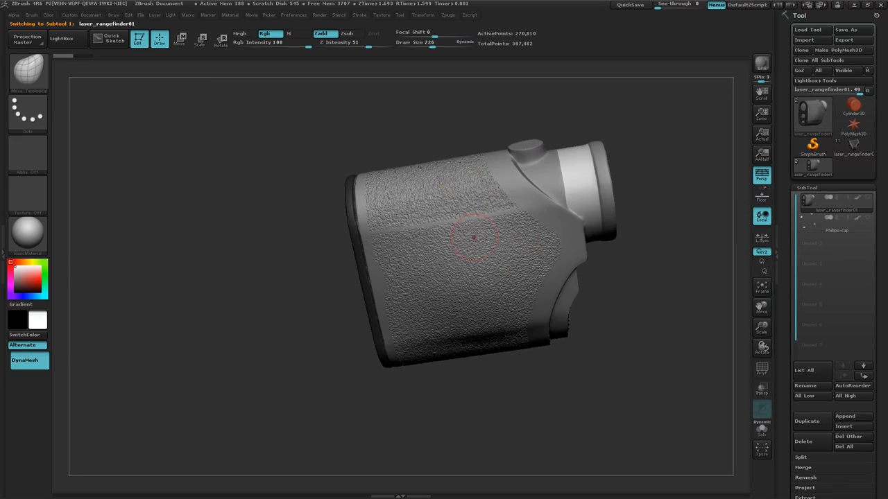
pyautogui.moveTo(474, 237); pyautogui.dragTo(582, 139, button='right')
pyautogui.moveTo(513, 257); pyautogui.dragTo(470, 246, button='right')
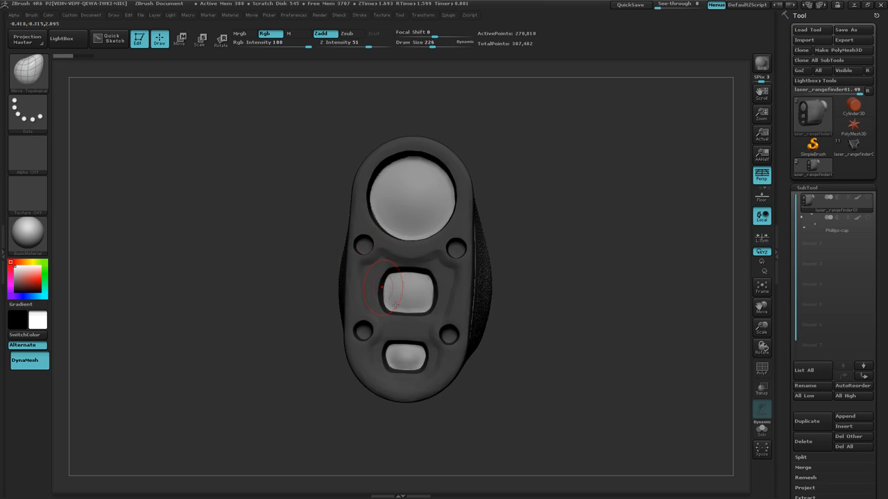
pyautogui.moveTo(436, 272); pyautogui.dragTo(445, 186, button='right')
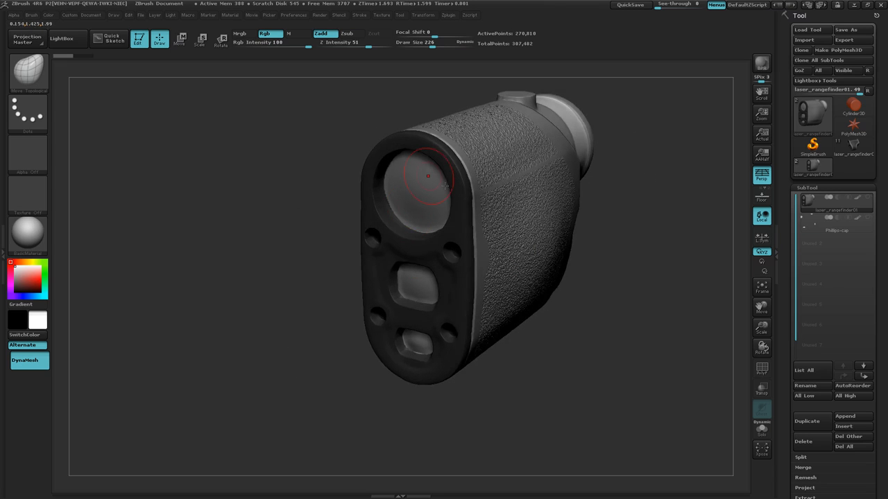
pyautogui.moveTo(572, 287); pyautogui.dragTo(373, 179, button='right')
pyautogui.moveTo(492, 300); pyautogui.dragTo(390, 187, button='right')
pyautogui.moveTo(530, 305); pyautogui.dragTo(470, 297, button='right')
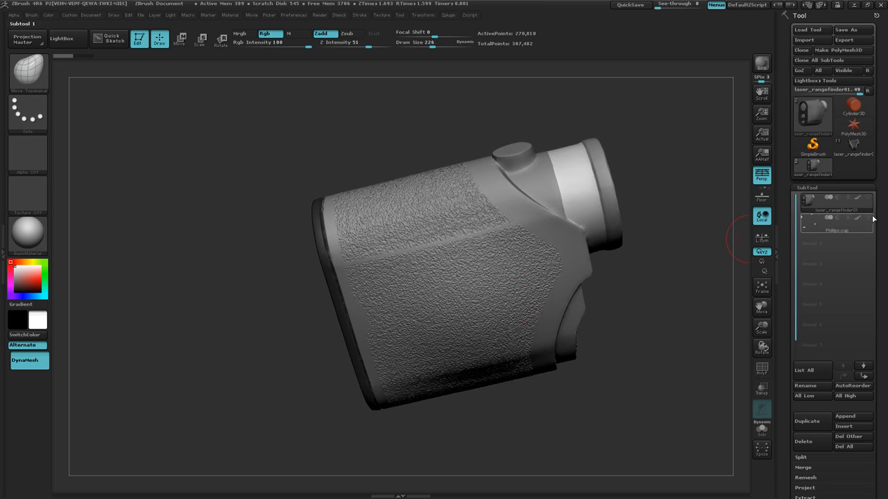
# Step: Switch to the laser_rangefinder04 tool and examine the rangefinder model from different angles
pyautogui.click(853, 144)
pyautogui.moveTo(571, 226); pyautogui.dragTo(607, 248)
pyautogui.moveTo(605, 325); pyautogui.dragTo(564, 266)
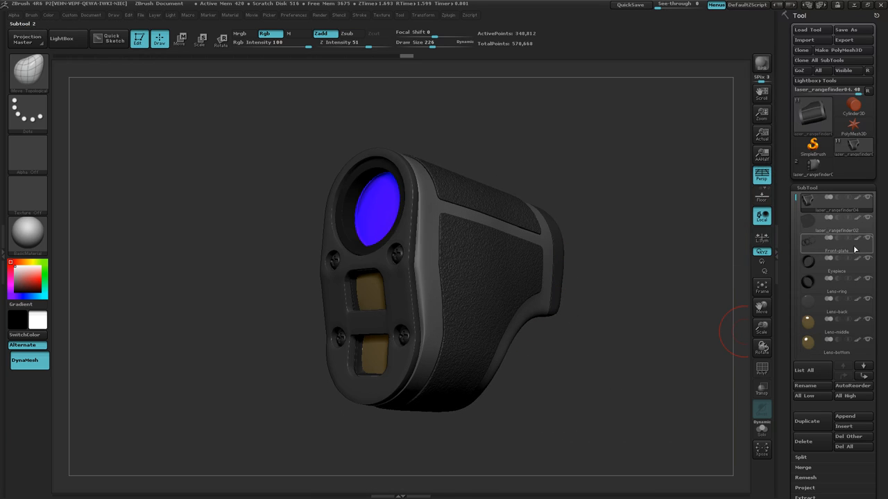
# Step: Select the Front-plate subtool and examine the rangefinder's lens openings, textured panels, eyepiece and ribbed grip
pyautogui.moveTo(873, 245)
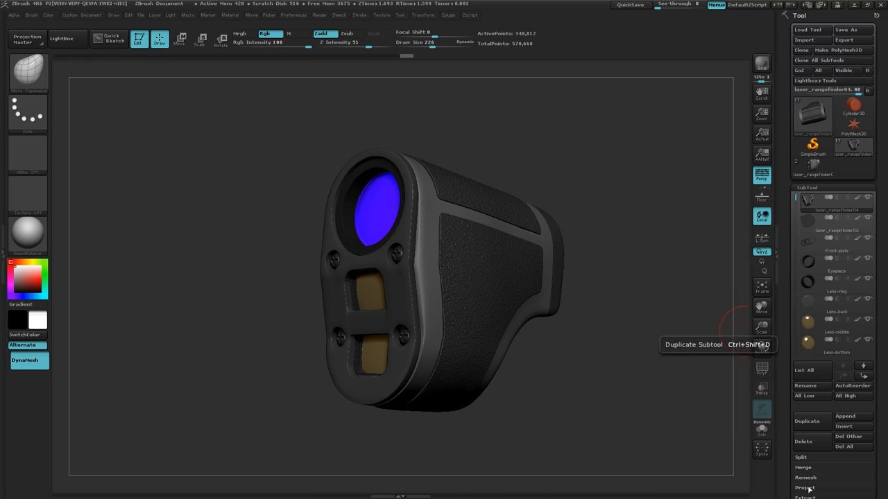
pyautogui.moveTo(859, 269)
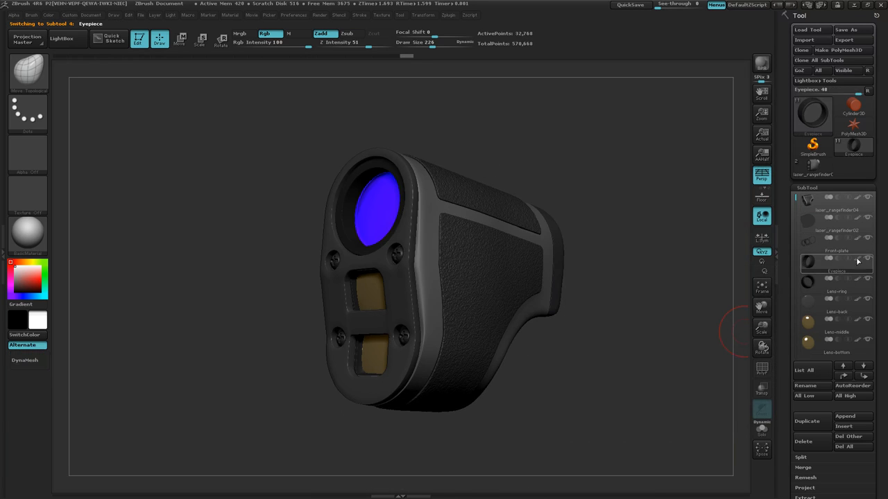
pyautogui.click(853, 251)
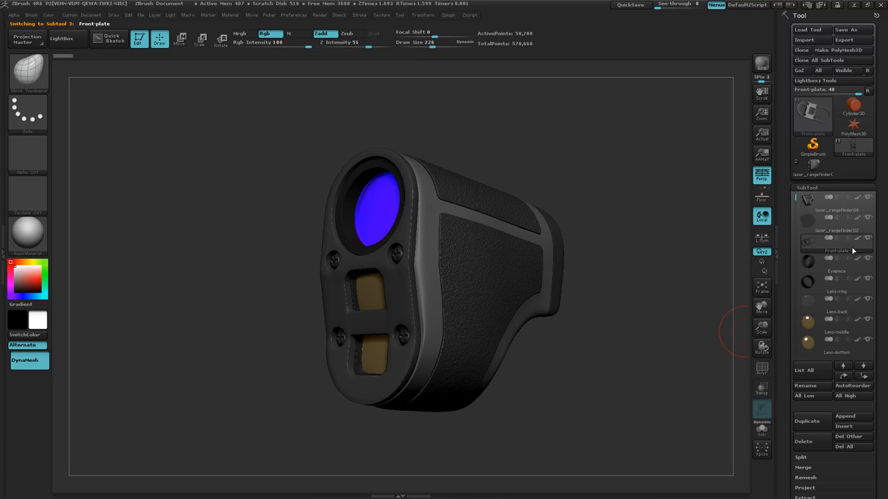
pyautogui.click(762, 429)
pyautogui.click(762, 429)
pyautogui.moveTo(636, 303); pyautogui.dragTo(622, 331)
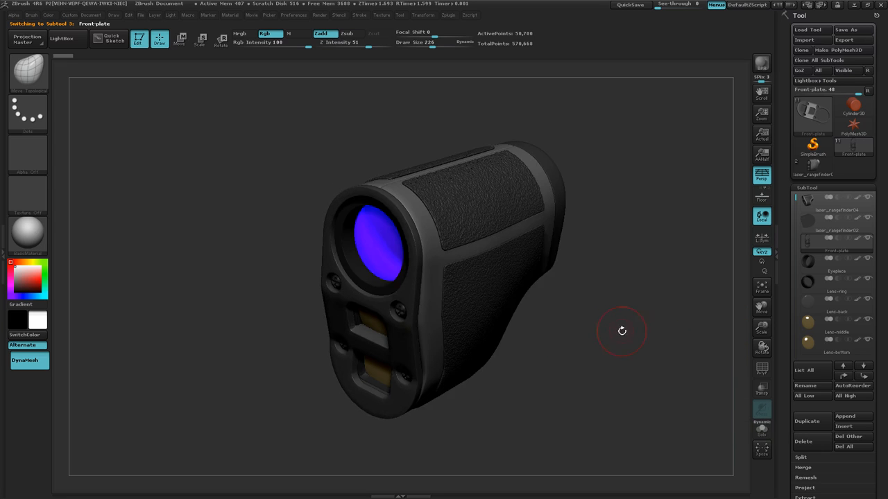
pyautogui.moveTo(571, 394); pyautogui.dragTo(551, 374)
pyautogui.moveTo(584, 301); pyautogui.dragTo(455, 304)
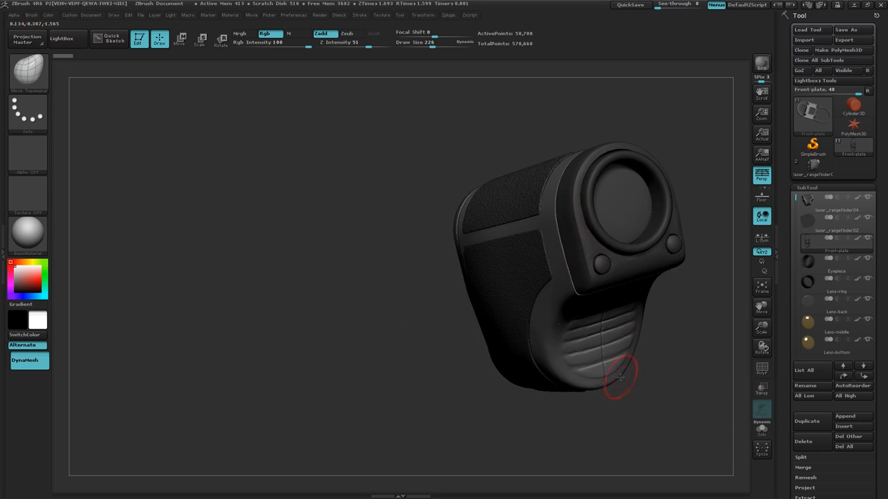
pyautogui.moveTo(620, 376); pyautogui.dragTo(542, 315)
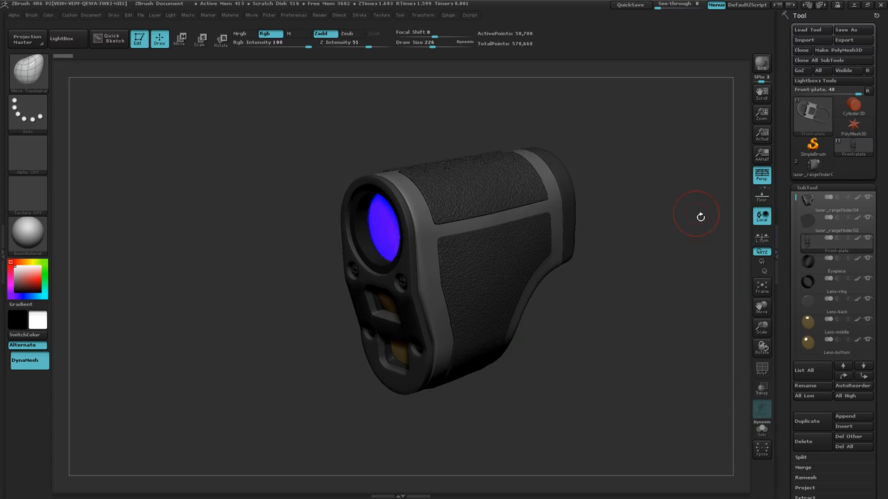
# Step: Load the Cylinder3D primitive and set its horizontal divisions (HDivide) to 126
pyautogui.click(860, 110)
pyautogui.moveTo(599, 350); pyautogui.dragTo(520, 288)
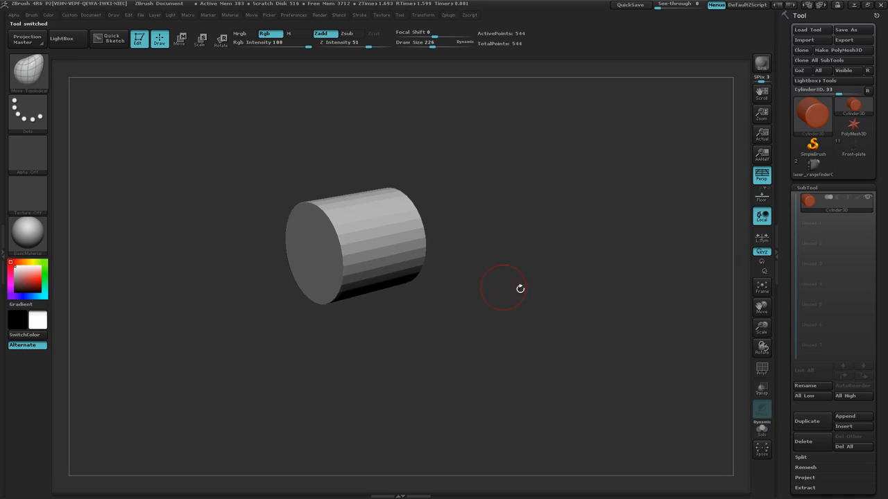
pyautogui.moveTo(876, 417); pyautogui.dragTo(869, 328)
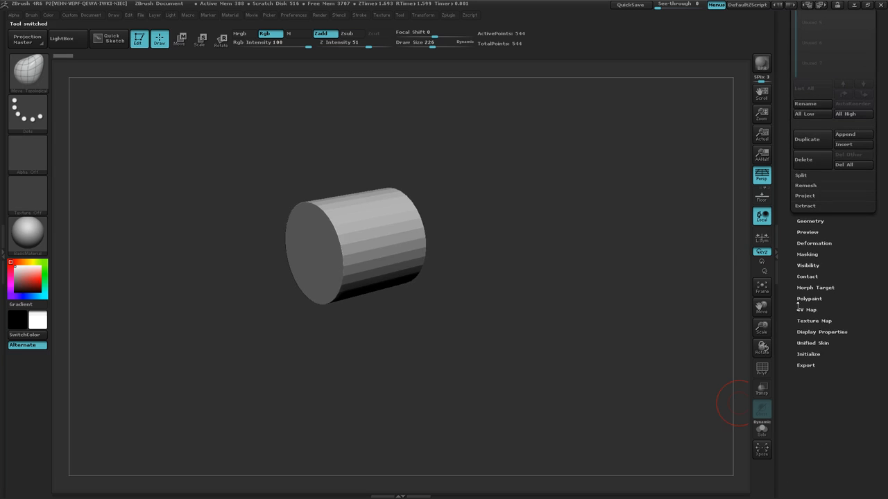
pyautogui.click(809, 355)
pyautogui.moveTo(805, 388); pyautogui.dragTo(808, 387)
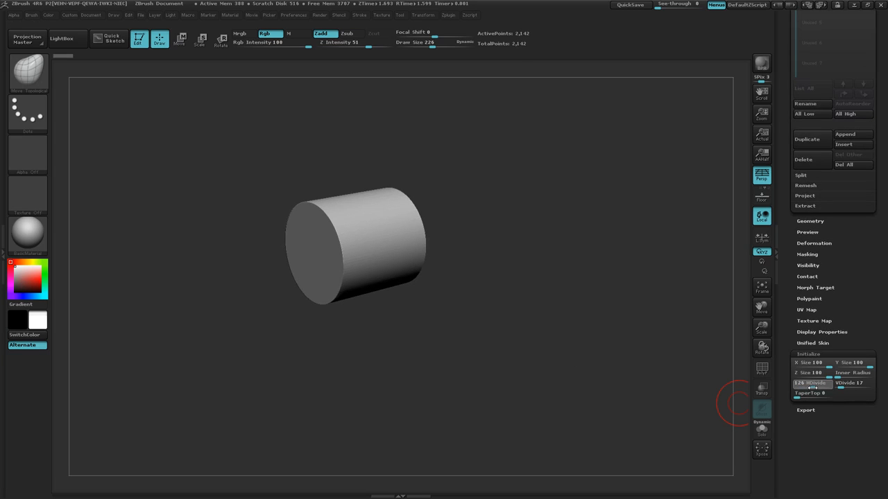
# Step: Turn off perspective and face the cylinder's round end straight on
pyautogui.keyDown('shift'); pyautogui.moveTo(545, 337); pyautogui.dragTo(534, 328); pyautogui.keyUp('shift')
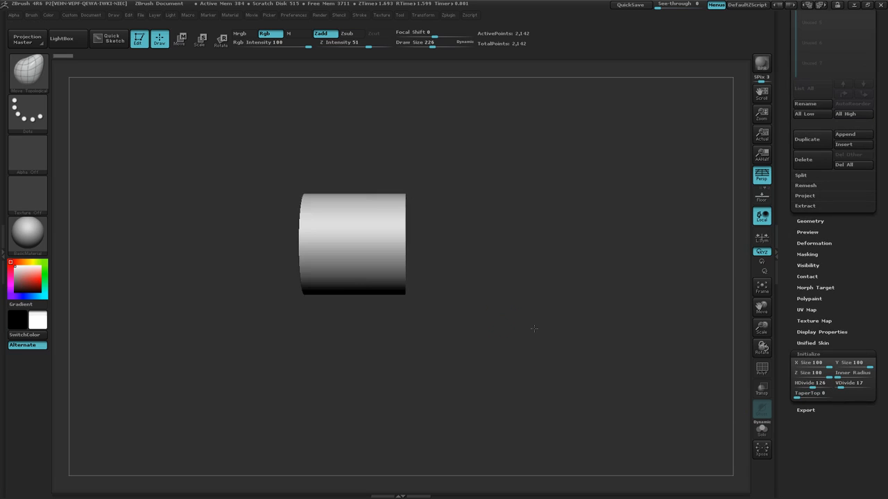
pyautogui.moveTo(471, 326); pyautogui.dragTo(481, 309)
pyautogui.press('p')
pyautogui.keyDown('ctrl'); pyautogui.moveTo(494, 296); pyautogui.dragTo(533, 300, button='right'); pyautogui.keyUp('ctrl')
pyautogui.moveTo(480, 282)
pyautogui.keyDown('alt'); pyautogui.mouseDown()
pyautogui.moveTo(573, 348)
pyautogui.moveTo(557, 323)
pyautogui.mouseUp(); pyautogui.keyUp('alt')
pyautogui.press('ctrl')
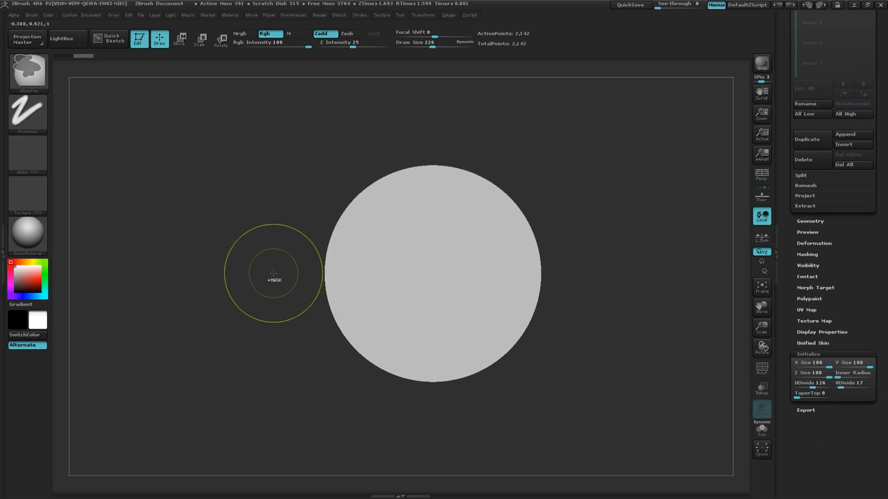
# Step: Try to mask exactly the lower half of the cylinder, and clear the mask
pyautogui.keyDown('ctrl'); pyautogui.moveTo(282, 279); pyautogui.dragTo(613, 394); pyautogui.keyUp('ctrl')
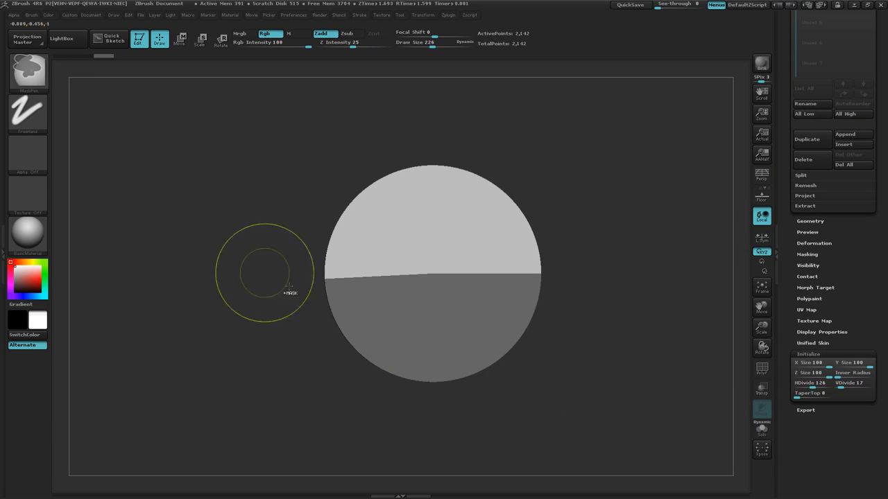
pyautogui.moveTo(296, 285)
pyautogui.keyDown('ctrl'); pyautogui.mouseDown()
pyautogui.moveTo(602, 395)
pyautogui.moveTo(600, 386)
pyautogui.mouseUp(); pyautogui.keyUp('ctrl')
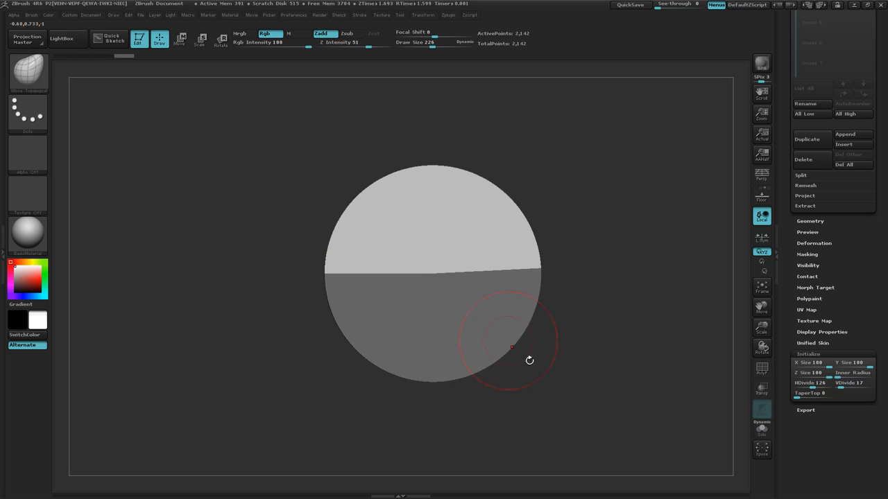
pyautogui.moveTo(560, 402); pyautogui.dragTo(553, 402)
pyautogui.hotkey('ctrl', 'z')
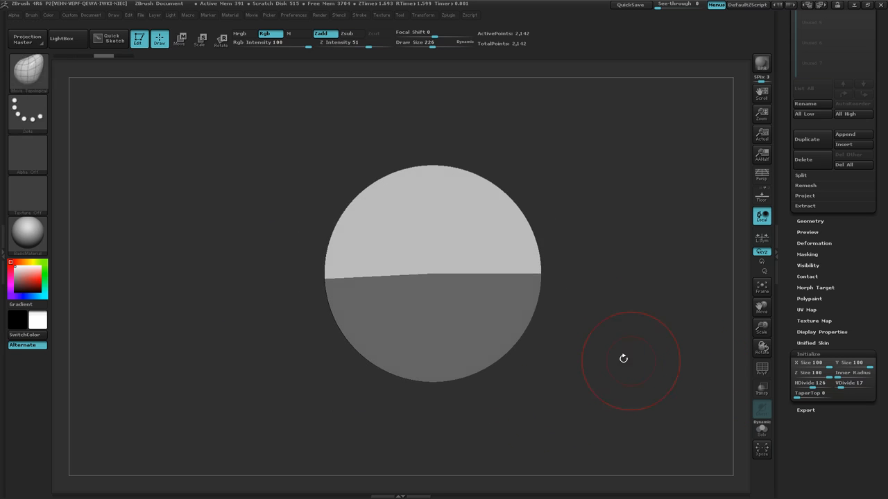
pyautogui.keyDown('ctrl'); pyautogui.moveTo(617, 357); pyautogui.dragTo(645, 376); pyautogui.keyUp('ctrl')
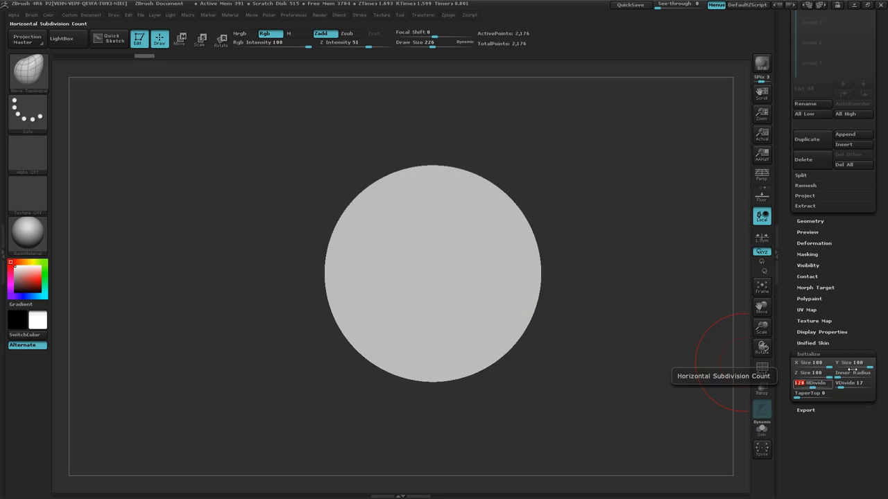
# Step: Set the cylinder's horizontal divisions to 128, convert it to a PolyMesh3D and check its wireframe
pyautogui.moveTo(881, 174); pyautogui.dragTo(886, 347)
pyautogui.moveTo(886, 275); pyautogui.dragTo(887, 384)
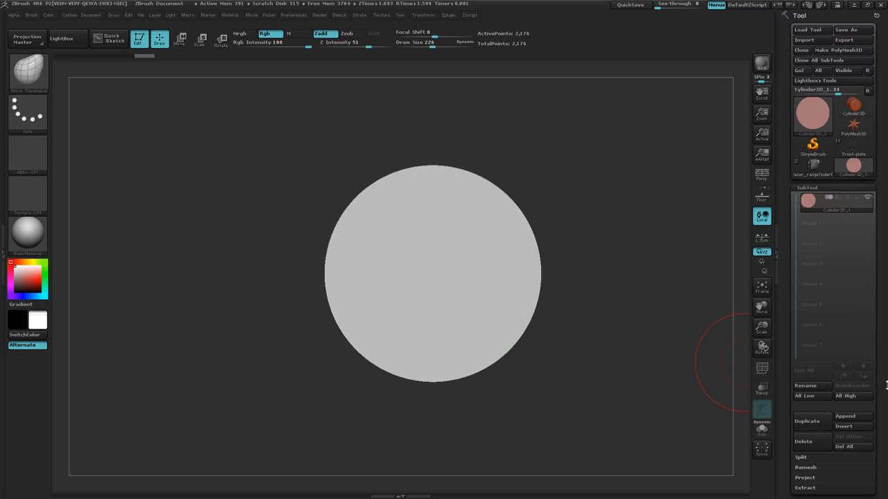
pyautogui.click(840, 50)
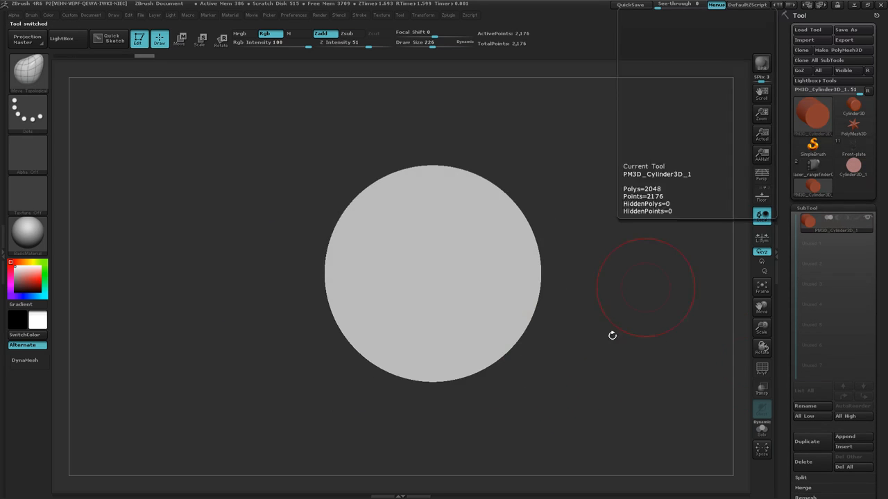
pyautogui.hotkey('shift', 'f')
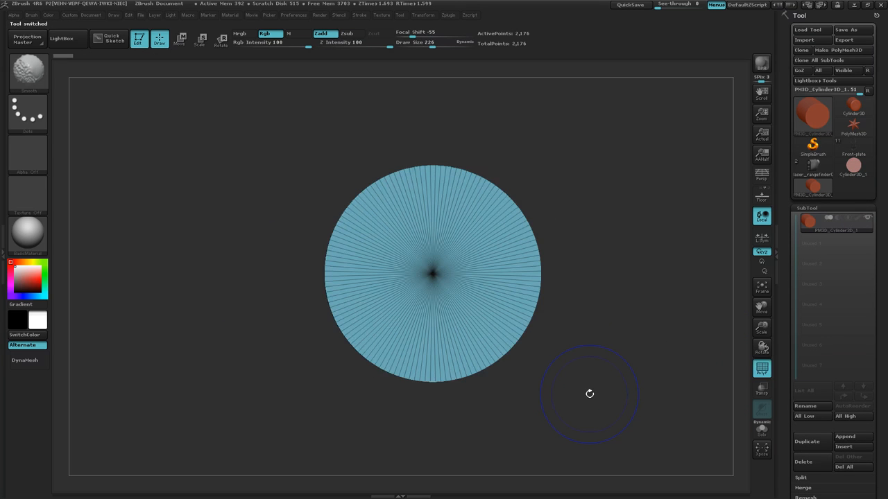
pyautogui.hotkey('shift', 'f')
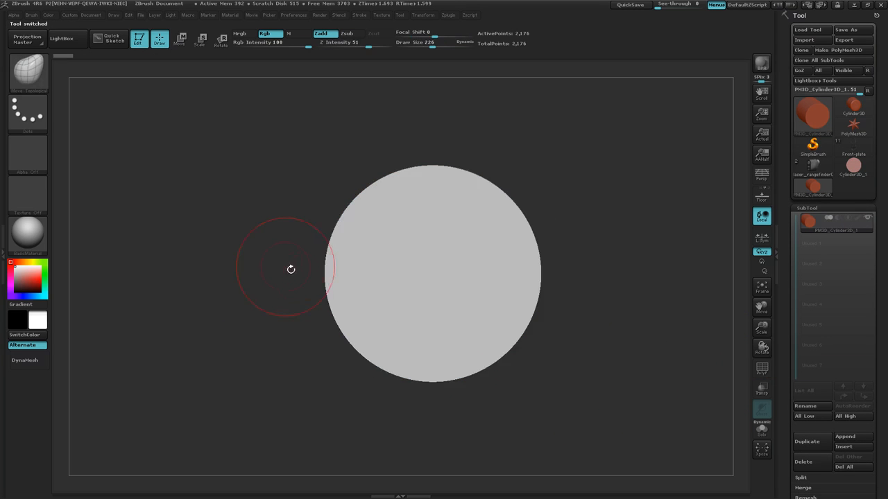
# Step: Mask the cylinder's lower half and move the unmasked upper half straight up to form a capsule profile about twice as tall
pyautogui.moveTo(302, 276)
pyautogui.mouseDown()
pyautogui.moveTo(225, 272)
pyautogui.moveTo(300, 277)
pyautogui.moveTo(619, 394)
pyautogui.mouseUp()
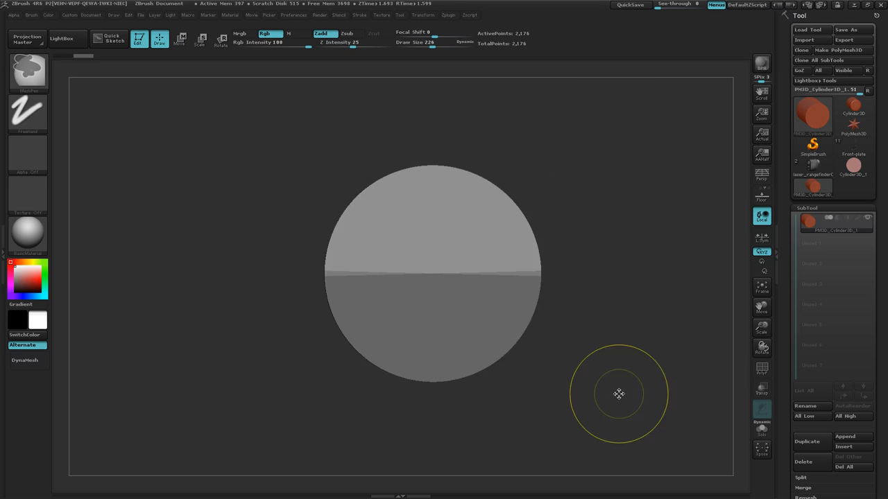
pyautogui.keyDown('ctrl'); pyautogui.moveTo(625, 337); pyautogui.dragTo(605, 340, button='right'); pyautogui.keyUp('ctrl')
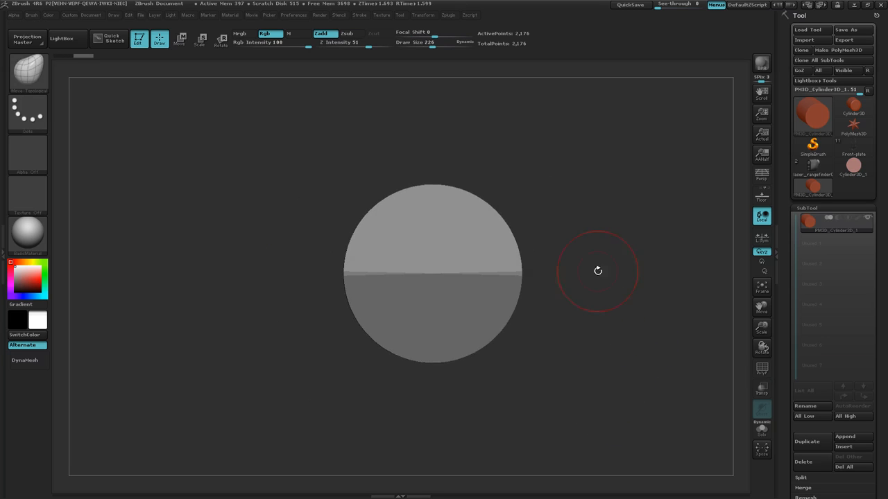
pyautogui.keyDown('alt'); pyautogui.moveTo(587, 225); pyautogui.dragTo(563, 297, button='right'); pyautogui.keyUp('alt')
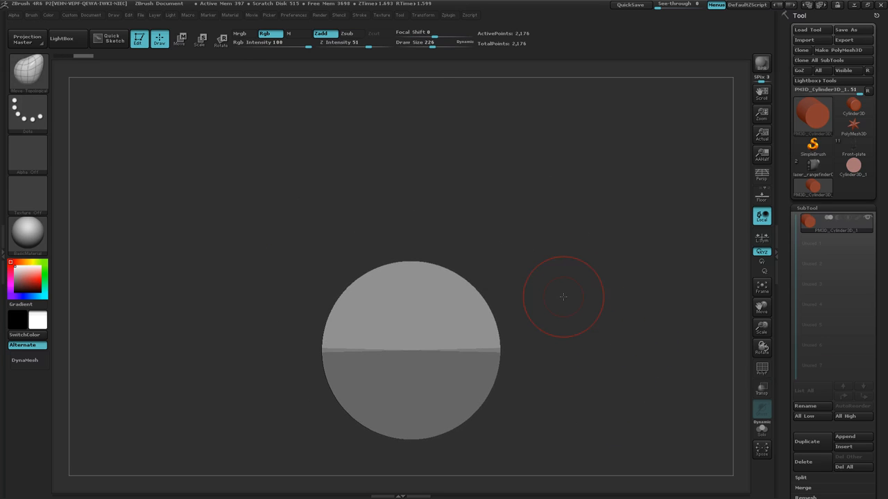
pyautogui.press('w')
pyautogui.moveTo(411, 350); pyautogui.dragTo(411, 179)
pyautogui.moveTo(396, 245); pyautogui.dragTo(411, 261, button='right')
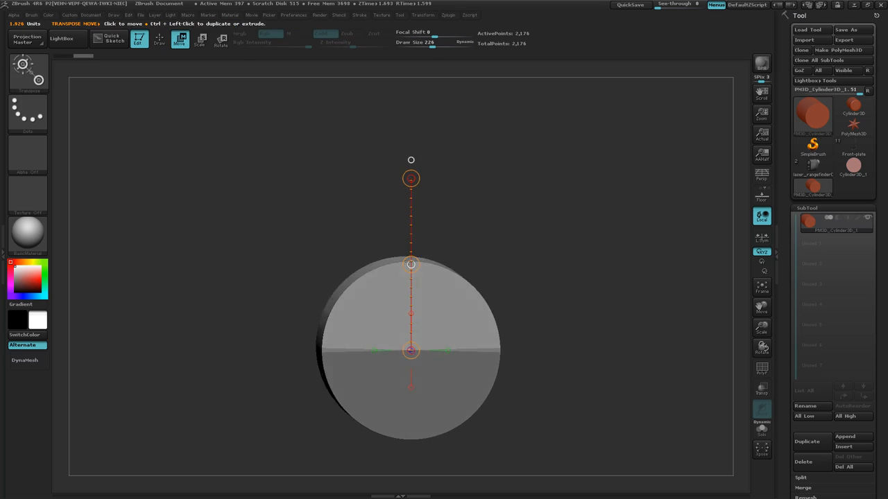
pyautogui.moveTo(543, 272); pyautogui.dragTo(482, 261, button='right')
pyautogui.moveTo(411, 264); pyautogui.dragTo(405, 65)
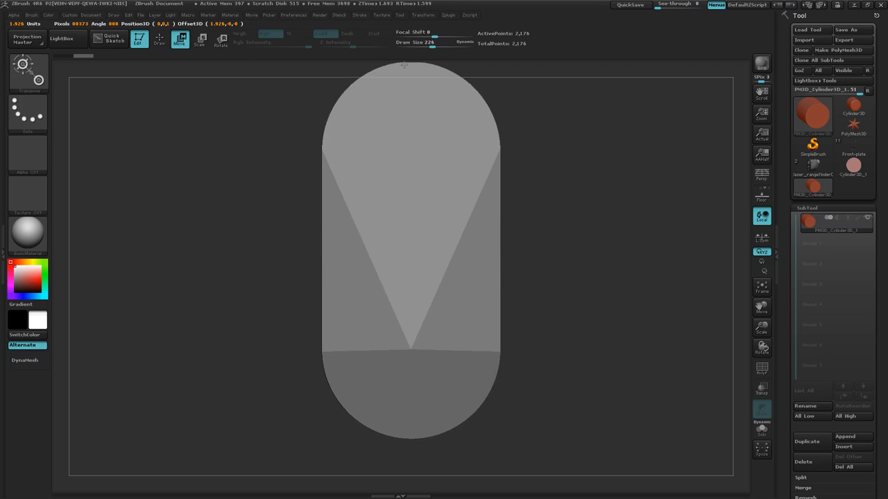
# Step: Clear the mask and stretch the capsule body along its depth to about twice its length
pyautogui.moveTo(547, 222)
pyautogui.mouseDown(button='right')
pyautogui.moveTo(580, 223)
pyautogui.moveTo(511, 229)
pyautogui.moveTo(499, 241)
pyautogui.moveTo(519, 239)
pyautogui.moveTo(507, 249)
pyautogui.mouseUp(button='right')
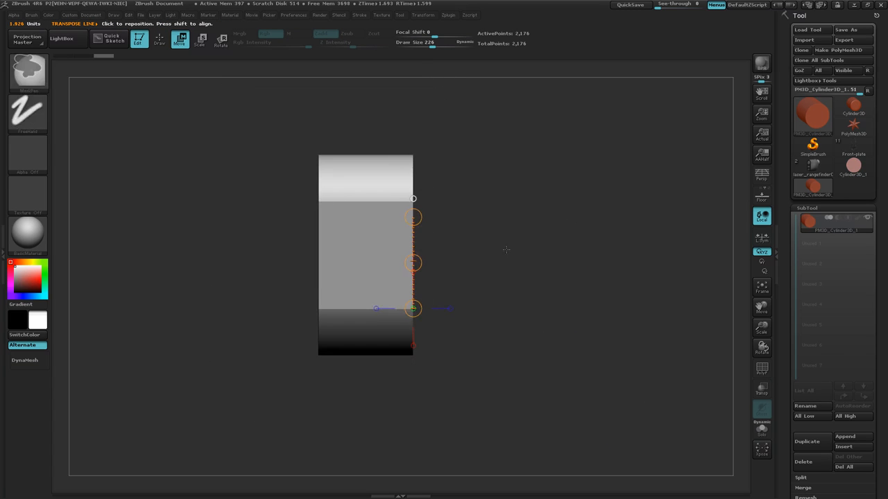
pyautogui.keyDown('ctrl'); pyautogui.moveTo(506, 250); pyautogui.dragTo(558, 286); pyautogui.keyUp('ctrl')
pyautogui.moveTo(319, 256)
pyautogui.mouseDown()
pyautogui.moveTo(658, 252)
pyautogui.moveTo(804, 263)
pyautogui.mouseUp()
pyautogui.moveTo(630, 263)
pyautogui.mouseDown()
pyautogui.moveTo(606, 267)
pyautogui.moveTo(628, 239)
pyautogui.moveTo(626, 279)
pyautogui.mouseUp()
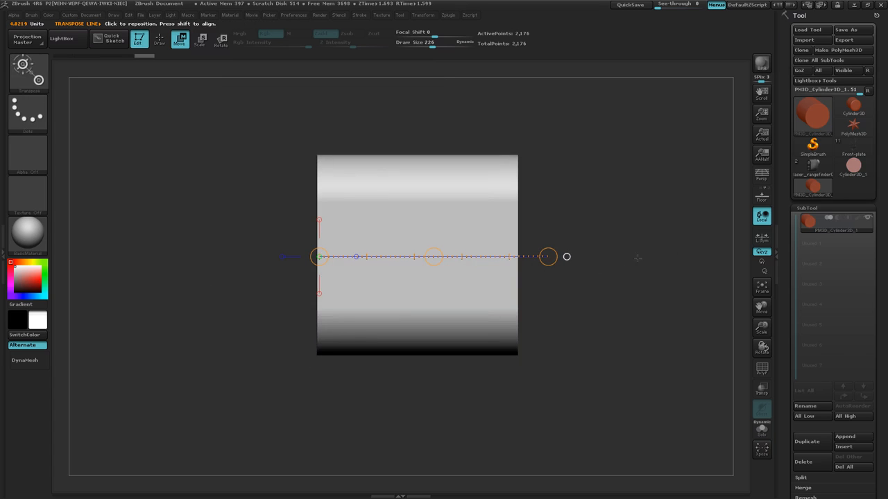
# Step: Convert the capsule body to a DynaMesh at resolution 128 with Project turned off, and check its wireframe
pyautogui.moveTo(878, 292); pyautogui.dragTo(883, 202)
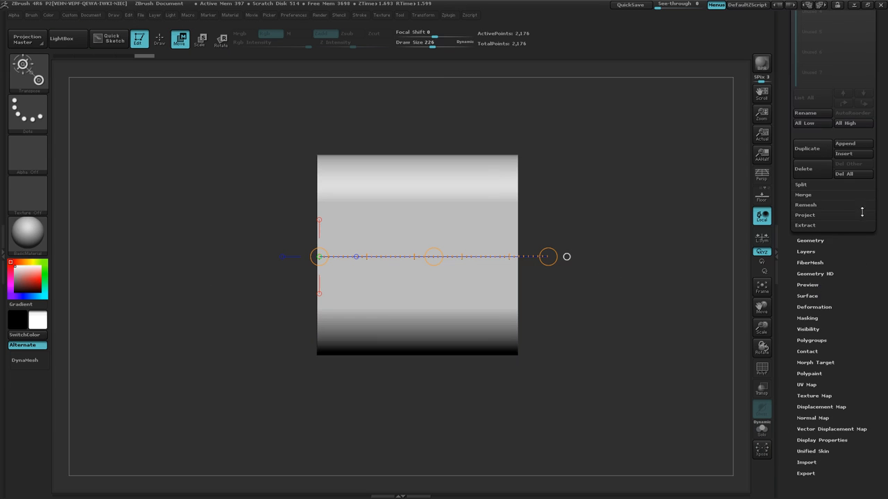
pyautogui.moveTo(881, 276)
pyautogui.mouseDown()
pyautogui.moveTo(886, 351)
pyautogui.moveTo(878, 277)
pyautogui.mouseUp()
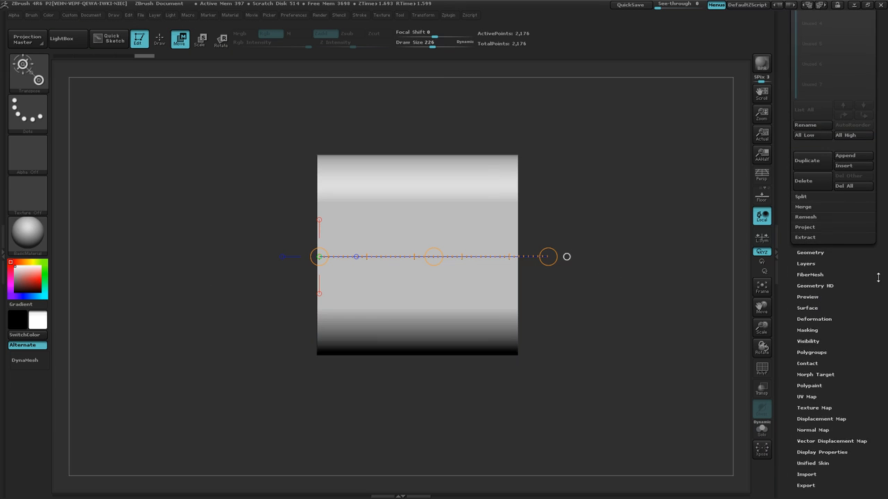
pyautogui.click(810, 254)
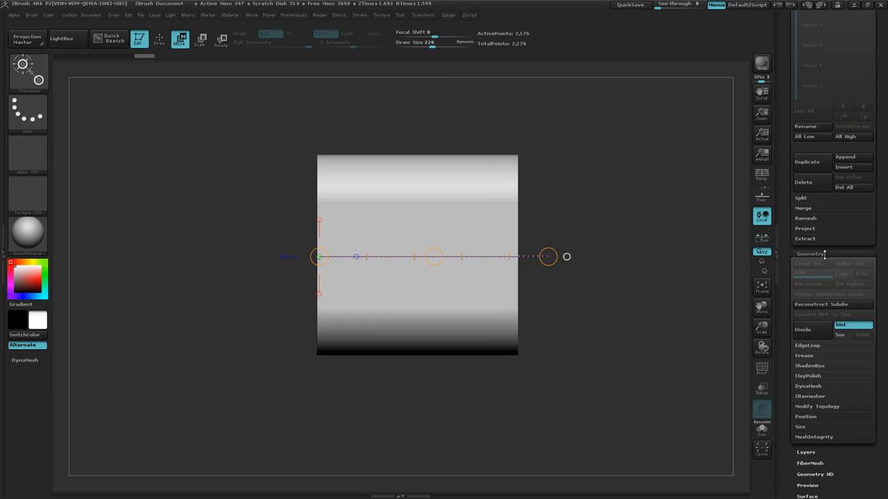
pyautogui.click(808, 386)
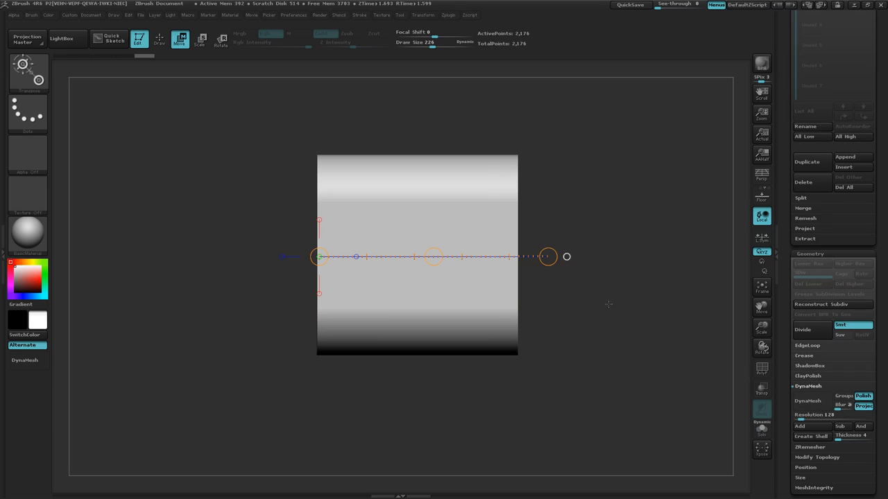
pyautogui.moveTo(608, 304); pyautogui.dragTo(593, 315)
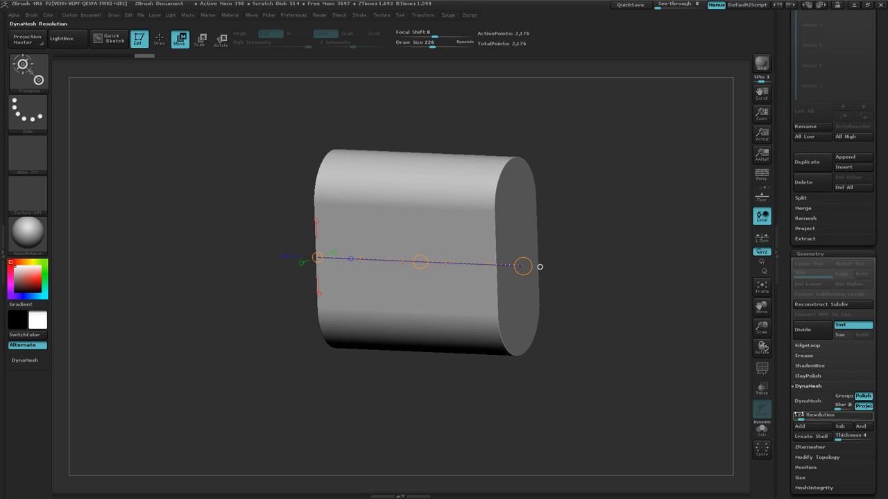
pyautogui.click(870, 410)
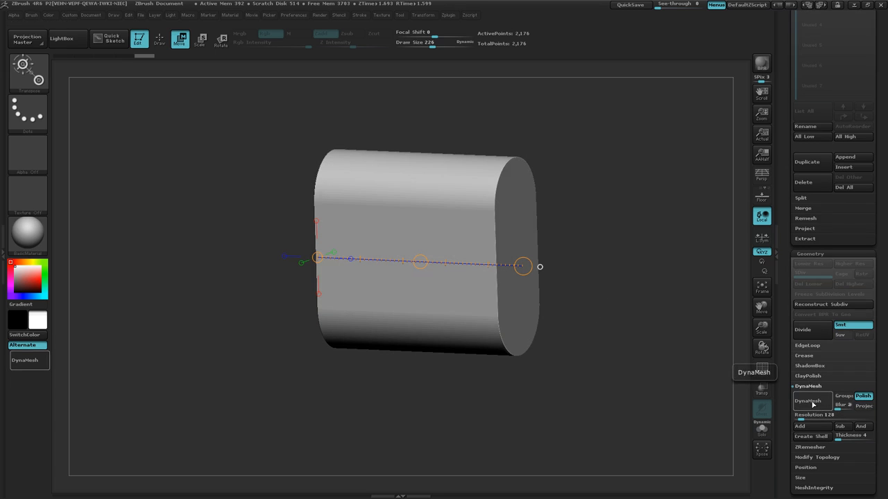
pyautogui.hotkey('shift', 'f')
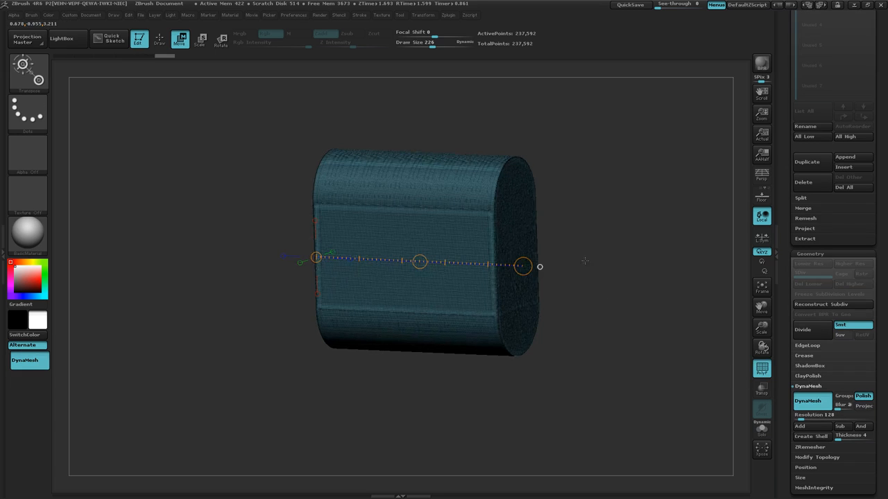
pyautogui.keyDown('alt'); pyautogui.moveTo(585, 260); pyautogui.dragTo(600, 288); pyautogui.keyUp('alt')
pyautogui.hotkey('shift', 'f')
pyautogui.moveTo(600, 288)
pyautogui.keyDown('shift'); pyautogui.mouseDown(button='right')
pyautogui.moveTo(634, 305)
pyautogui.moveTo(610, 292)
pyautogui.mouseUp(button='right'); pyautogui.keyUp('shift')
# Step: Try duplicating the capsule body along its depth with a gap between the two, and mask the original
pyautogui.keyDown('alt'); pyautogui.moveTo(623, 221); pyautogui.dragTo(607, 271, button='right'); pyautogui.keyUp('alt')
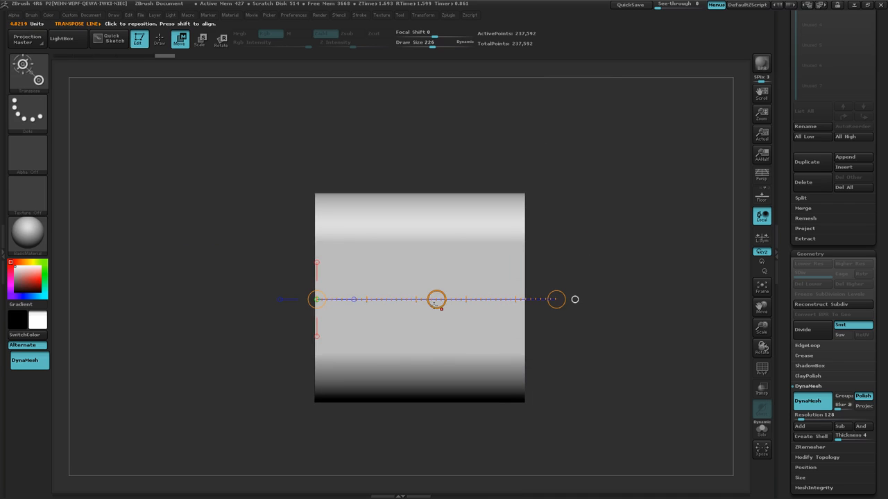
pyautogui.keyDown('ctrl'); pyautogui.moveTo(621, 389); pyautogui.dragTo(588, 366); pyautogui.keyUp('ctrl')
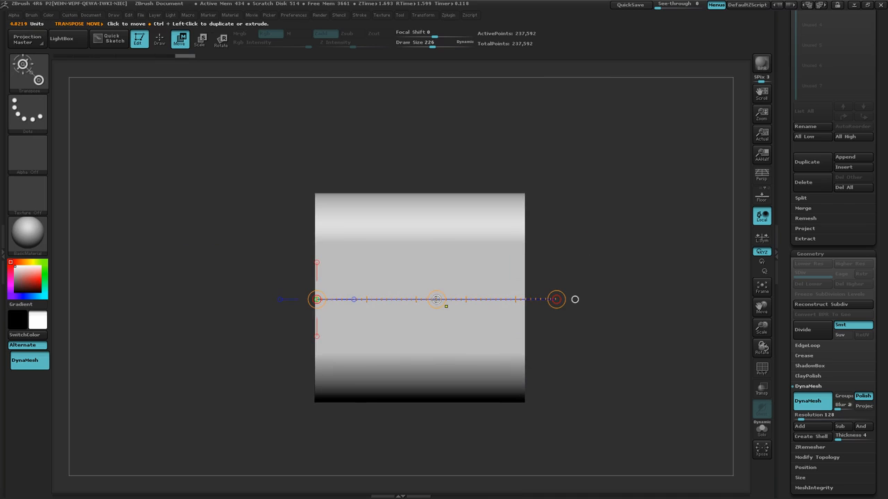
pyautogui.keyDown('ctrl'); pyautogui.moveTo(436, 300); pyautogui.dragTo(653, 299); pyautogui.keyUp('ctrl')
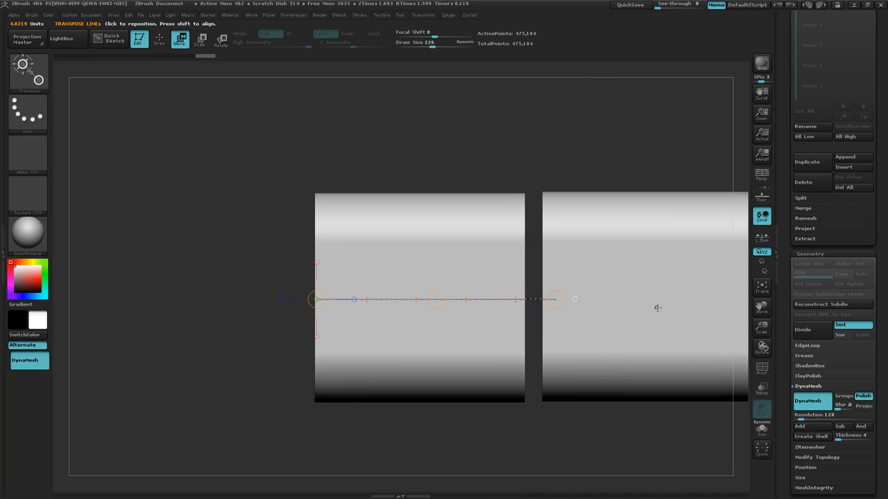
pyautogui.keyDown('ctrl'); pyautogui.moveTo(622, 370); pyautogui.dragTo(445, 334, button='right'); pyautogui.keyUp('ctrl')
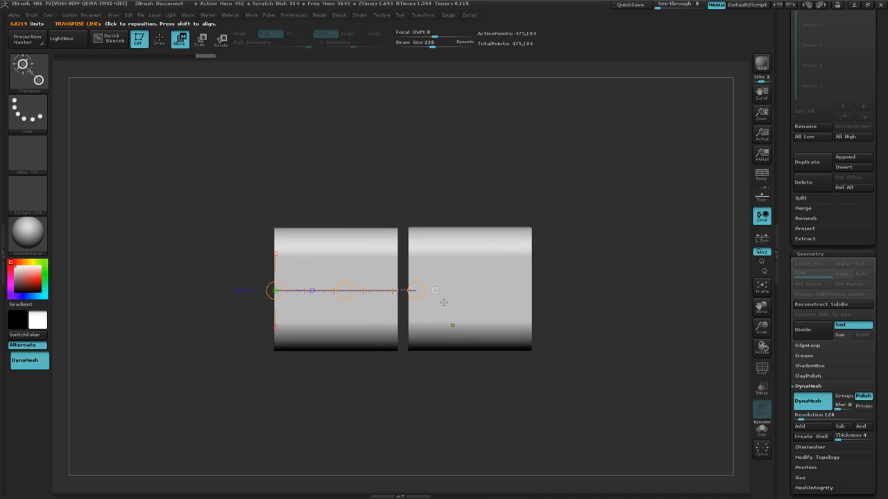
pyautogui.moveTo(247, 183)
pyautogui.keyDown('ctrl'); pyautogui.mouseDown()
pyautogui.moveTo(363, 354)
pyautogui.moveTo(399, 358)
pyautogui.mouseUp(); pyautogui.keyUp('ctrl')
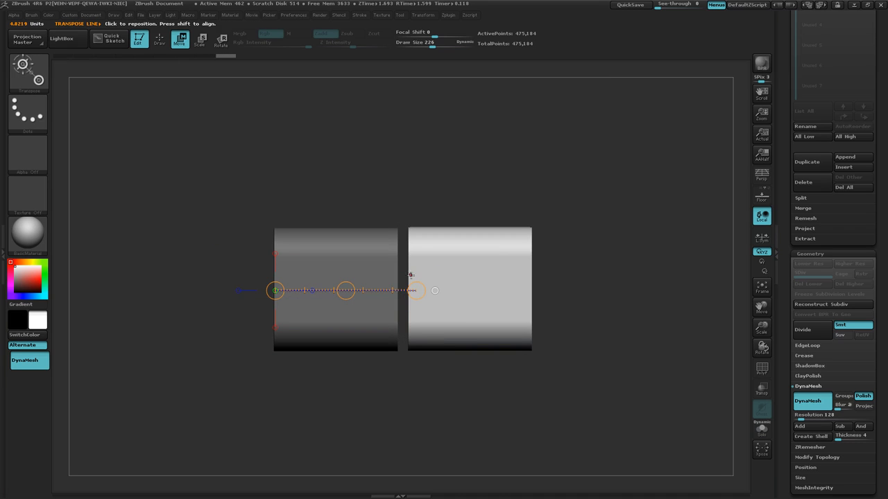
pyautogui.moveTo(410, 275)
pyautogui.mouseDown()
pyautogui.moveTo(599, 276)
pyautogui.moveTo(580, 276)
pyautogui.mouseUp()
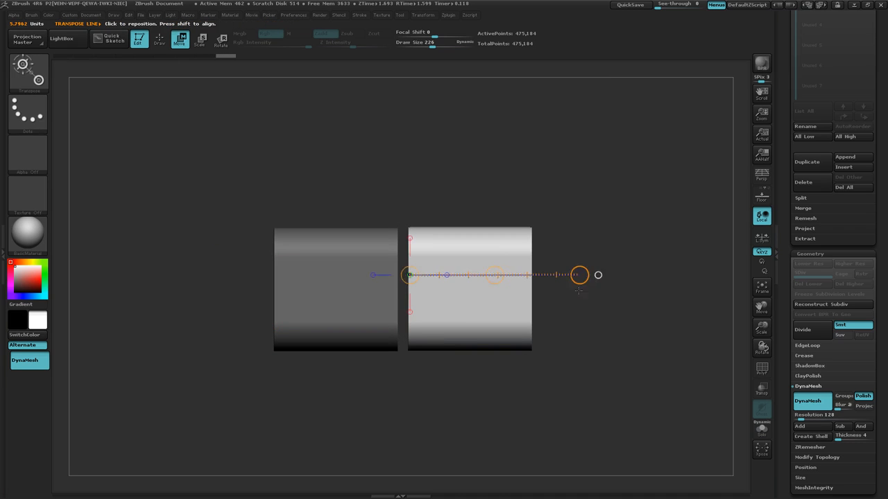
# Step: Try squashing the unmasked copy into a thin plate along its depth and moving it close to the masked body
pyautogui.moveTo(546, 333)
pyautogui.keyDown('ctrl'); pyautogui.mouseDown(button='right')
pyautogui.moveTo(590, 349)
pyautogui.moveTo(448, 331)
pyautogui.mouseUp(button='right'); pyautogui.keyUp('ctrl')
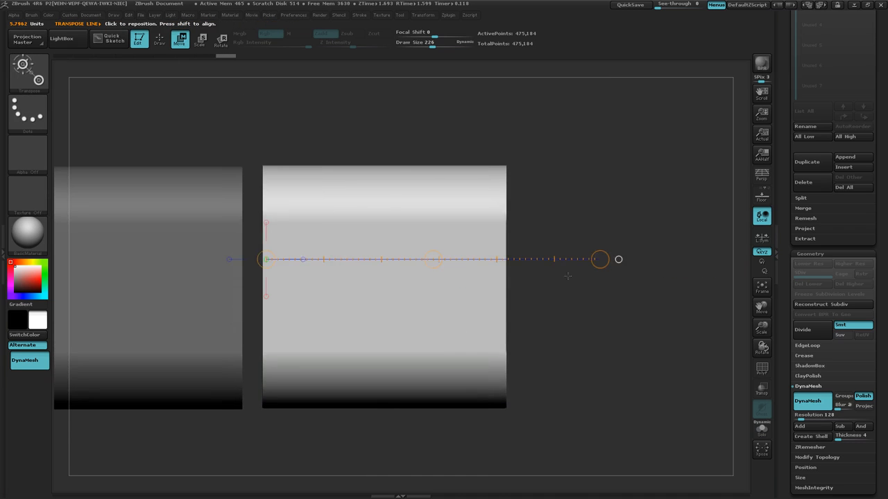
pyautogui.moveTo(599, 259); pyautogui.dragTo(278, 261)
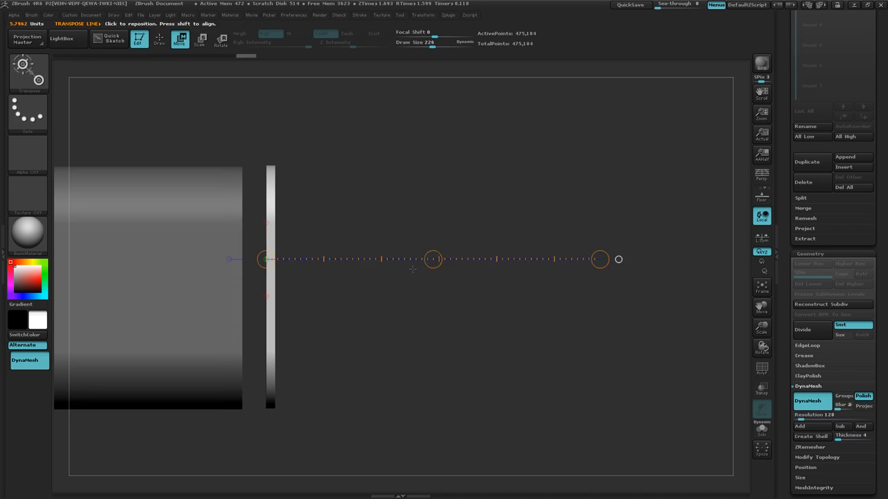
pyautogui.moveTo(431, 258); pyautogui.dragTo(411, 265)
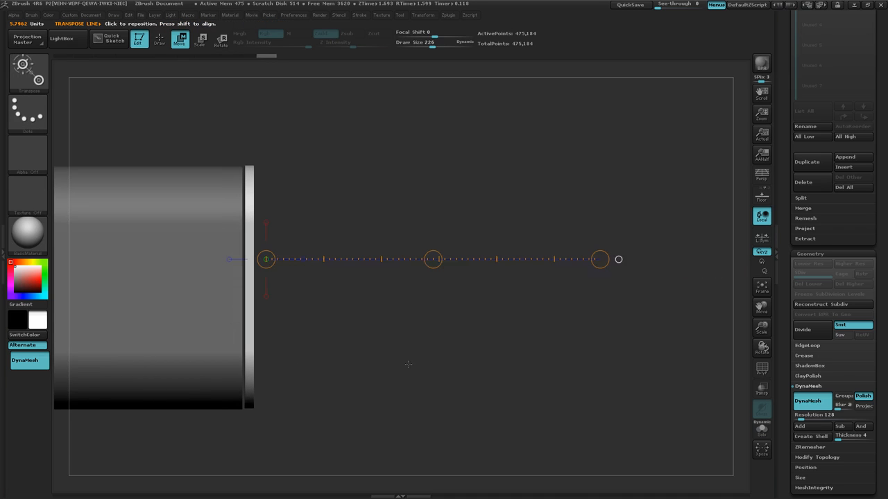
pyautogui.moveTo(409, 361)
pyautogui.keyDown('alt'); pyautogui.mouseDown()
pyautogui.moveTo(479, 360)
pyautogui.moveTo(510, 316)
pyautogui.moveTo(490, 408)
pyautogui.mouseUp(); pyautogui.keyUp('alt')
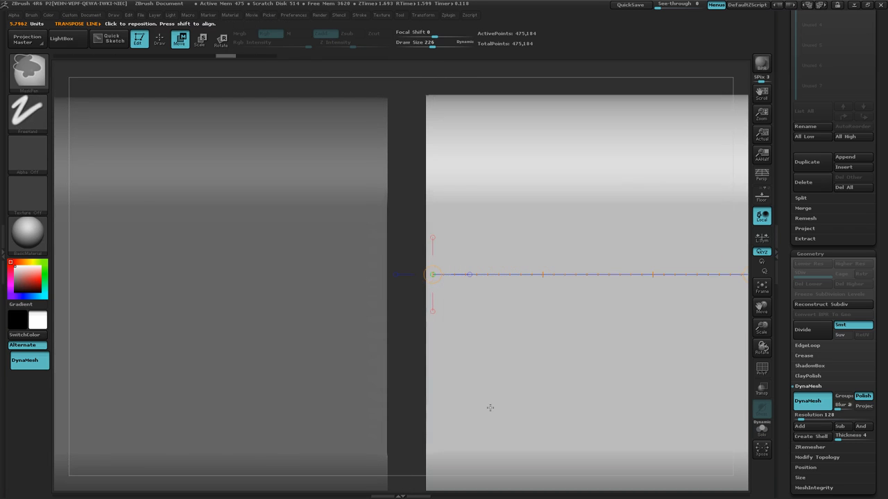
# Step: Undo the plate, mask and duplication edits back to the single capsule body
pyautogui.hotkey('ctrl', 'z')
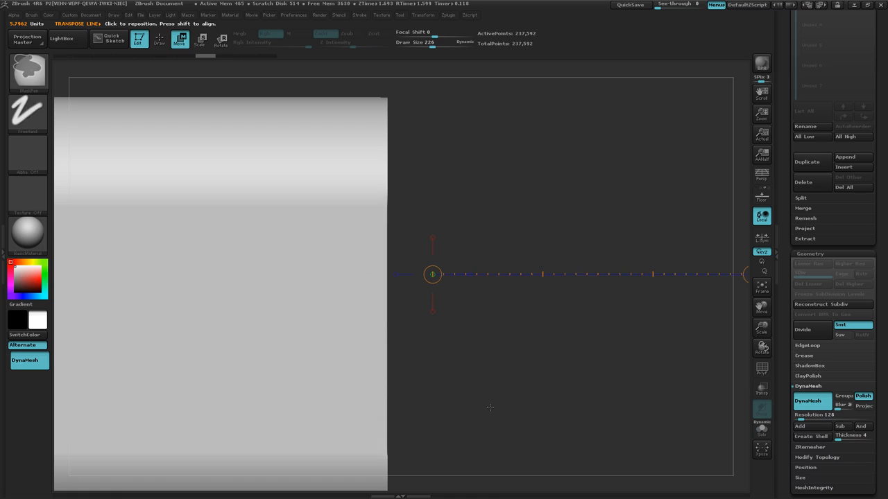
pyautogui.keyDown('alt'); pyautogui.moveTo(490, 408); pyautogui.dragTo(414, 389); pyautogui.keyUp('alt')
pyautogui.keyDown('alt'); pyautogui.moveTo(365, 418); pyautogui.dragTo(562, 293); pyautogui.keyUp('alt')
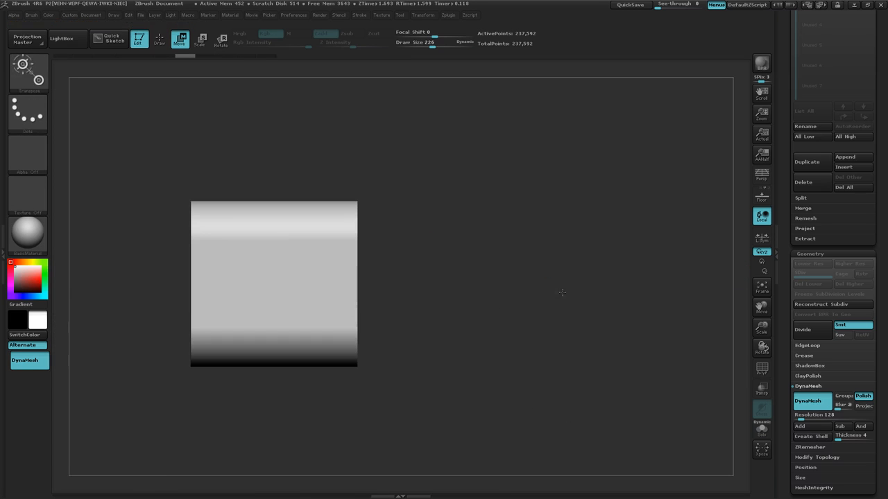
# Step: Duplicate the capsule body straight along its depth, leaving only a narrow gap between original and copy
pyautogui.moveTo(256, 290)
pyautogui.mouseDown()
pyautogui.moveTo(478, 291)
pyautogui.moveTo(373, 291)
pyautogui.mouseUp()
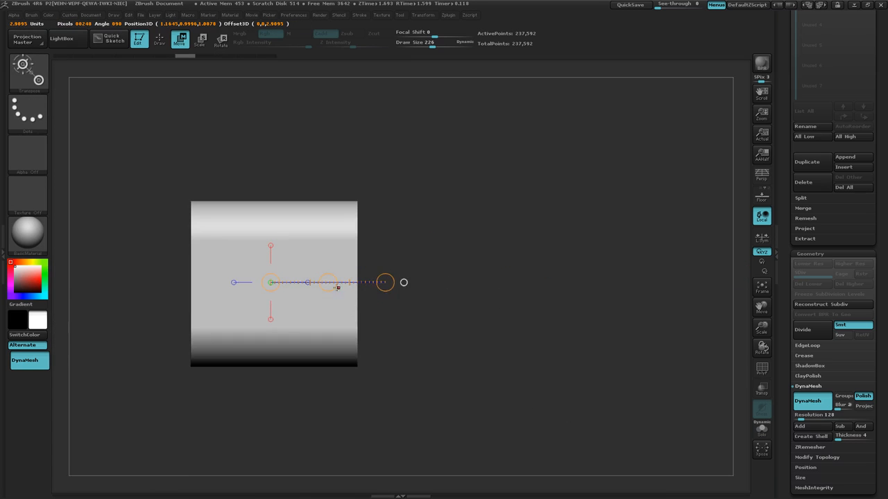
pyautogui.keyDown('ctrl'); pyautogui.moveTo(383, 341); pyautogui.dragTo(403, 340, button='right'); pyautogui.keyUp('ctrl')
pyautogui.keyDown('alt'); pyautogui.moveTo(492, 358); pyautogui.dragTo(439, 356, button='right'); pyautogui.keyUp('alt')
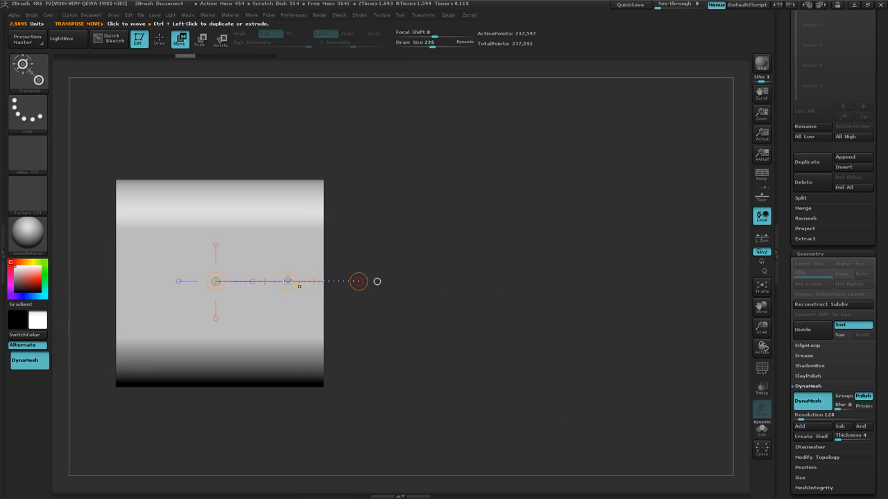
pyautogui.keyDown('ctrl'); pyautogui.moveTo(287, 281); pyautogui.dragTo(499, 285); pyautogui.keyUp('ctrl')
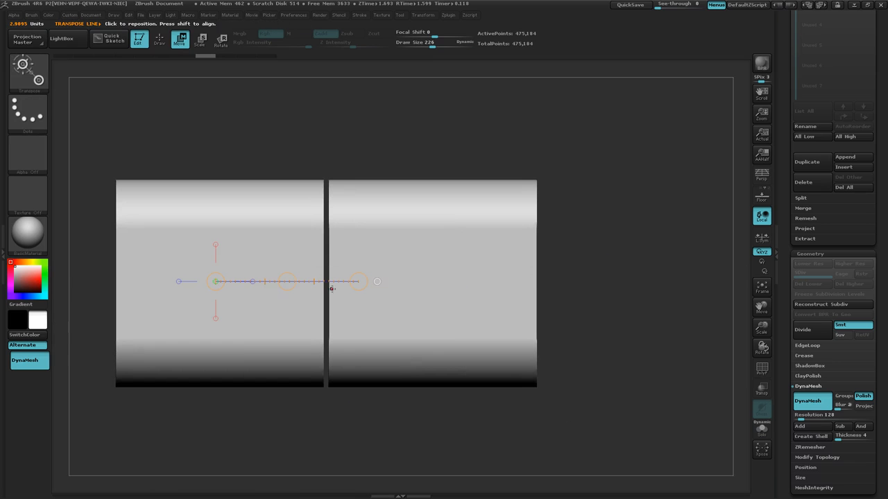
# Step: Squash the copy into a thin capsule-shaped plate along its depth and move it slightly away from the body
pyautogui.click(261, 231)
pyautogui.moveTo(330, 280); pyautogui.dragTo(494, 283)
pyautogui.moveTo(568, 282); pyautogui.dragTo(338, 260)
pyautogui.moveTo(388, 281)
pyautogui.keyDown('ctrl'); pyautogui.mouseDown()
pyautogui.moveTo(476, 276)
pyautogui.moveTo(412, 272)
pyautogui.mouseUp(); pyautogui.keyUp('ctrl')
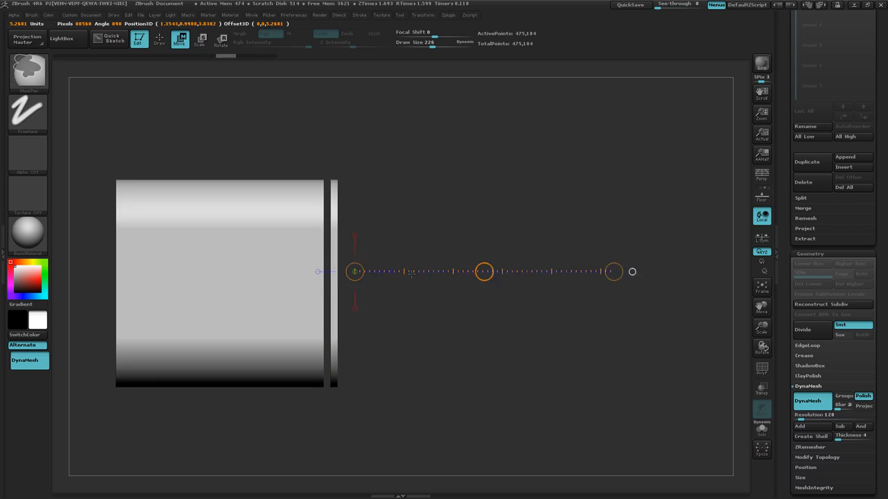
pyautogui.moveTo(439, 312)
pyautogui.keyDown('ctrl'); pyautogui.mouseDown(button='right')
pyautogui.moveTo(493, 368)
pyautogui.moveTo(458, 365)
pyautogui.mouseUp(button='right'); pyautogui.keyUp('ctrl')
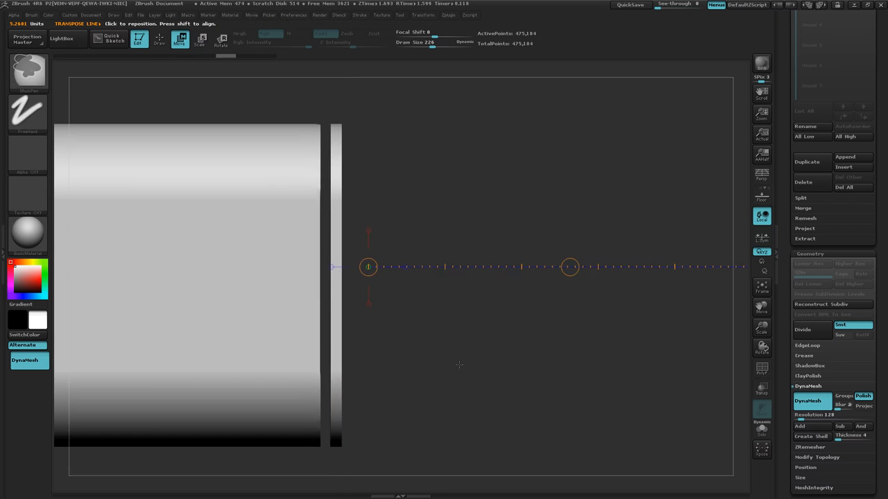
pyautogui.moveTo(570, 266)
pyautogui.mouseDown()
pyautogui.moveTo(588, 268)
pyautogui.moveTo(561, 269)
pyautogui.moveTo(594, 269)
pyautogui.mouseUp()
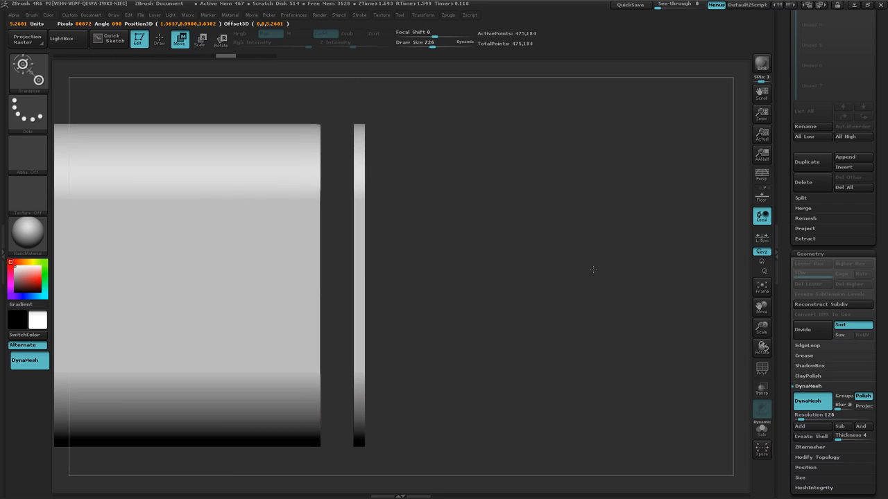
# Step: Face the thin plate from the front and select the InsertCylinder brush
pyautogui.keyDown('ctrl'); pyautogui.moveTo(602, 366); pyautogui.dragTo(456, 355, button='right'); pyautogui.keyUp('ctrl')
pyautogui.scroll(5, 881, 150)
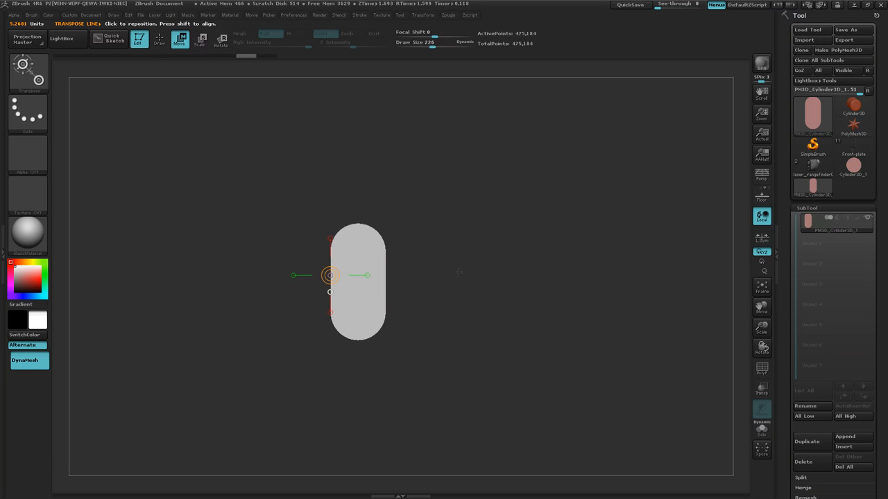
pyautogui.keyDown('ctrl'); pyautogui.moveTo(458, 243); pyautogui.dragTo(563, 220, button='right'); pyautogui.keyUp('ctrl')
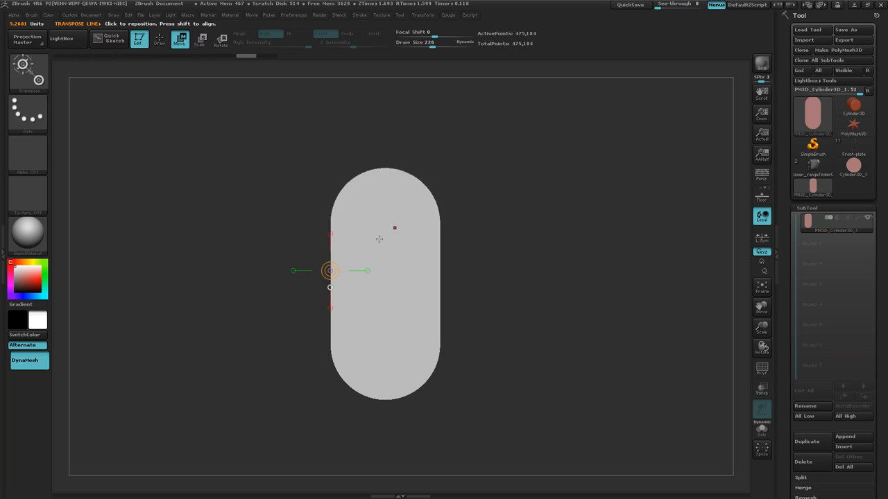
pyautogui.moveTo(379, 239)
pyautogui.mouseDown(button='right')
pyautogui.moveTo(573, 284)
pyautogui.moveTo(500, 257)
pyautogui.mouseUp(button='right')
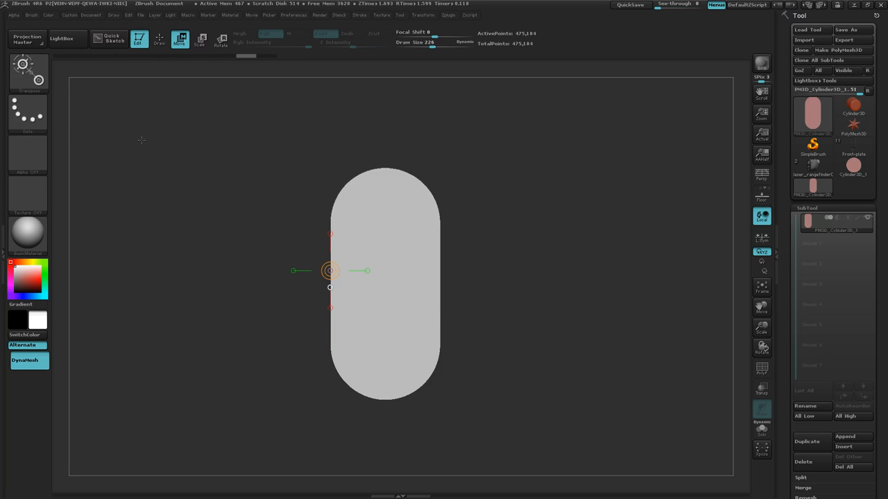
pyautogui.press('ctrl')
pyautogui.press('space')
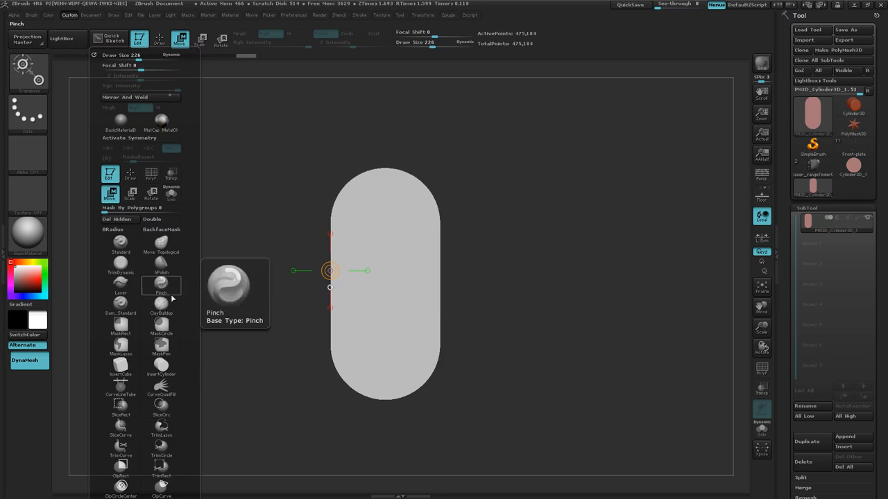
pyautogui.click(175, 373)
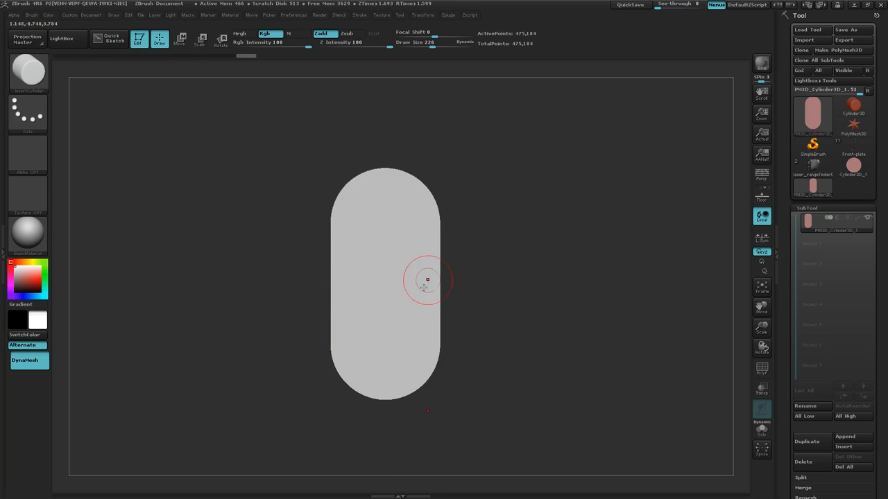
# Step: Try inserting a very small mirrored pair of cylinders near the front plate's edge, and undo it
pyautogui.moveTo(443, 282)
pyautogui.mouseDown()
pyautogui.moveTo(510, 277)
pyautogui.moveTo(336, 313)
pyautogui.mouseUp()
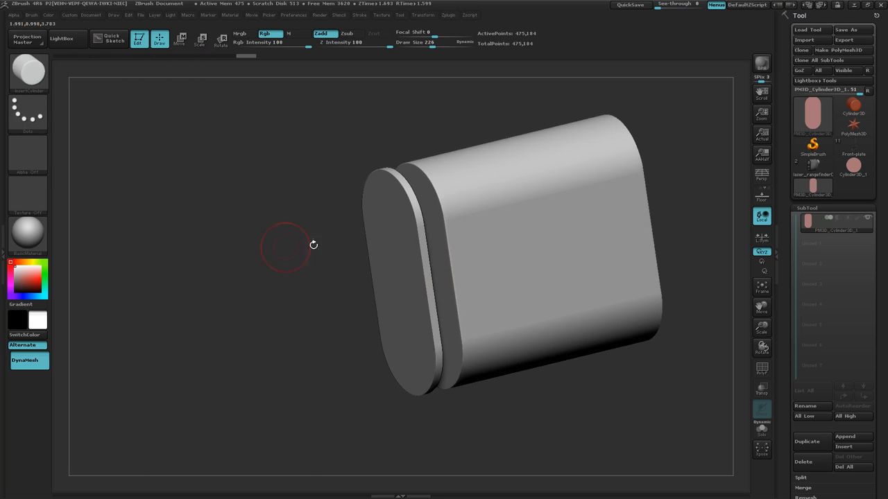
pyautogui.press('space')
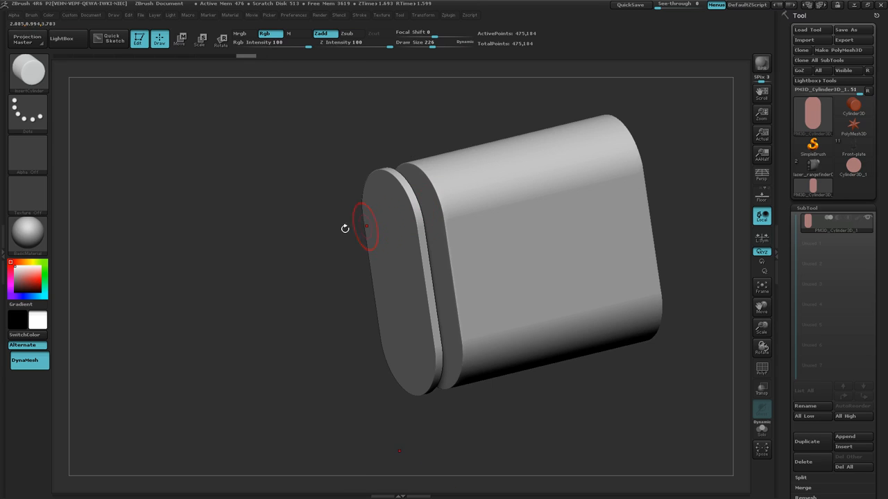
pyautogui.moveTo(345, 228)
pyautogui.mouseDown()
pyautogui.moveTo(388, 239)
pyautogui.moveTo(416, 260)
pyautogui.mouseUp()
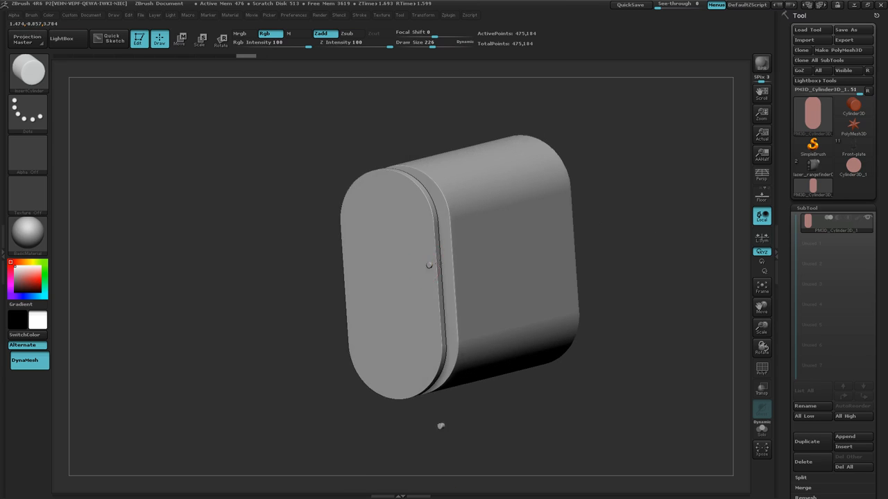
pyautogui.click(428, 265)
pyautogui.hotkey('ctrl', 'z')
# Step: Face the front plate straight on and switch the mirror symmetry from the X axis to the Y axis
pyautogui.moveTo(270, 291); pyautogui.dragTo(305, 277)
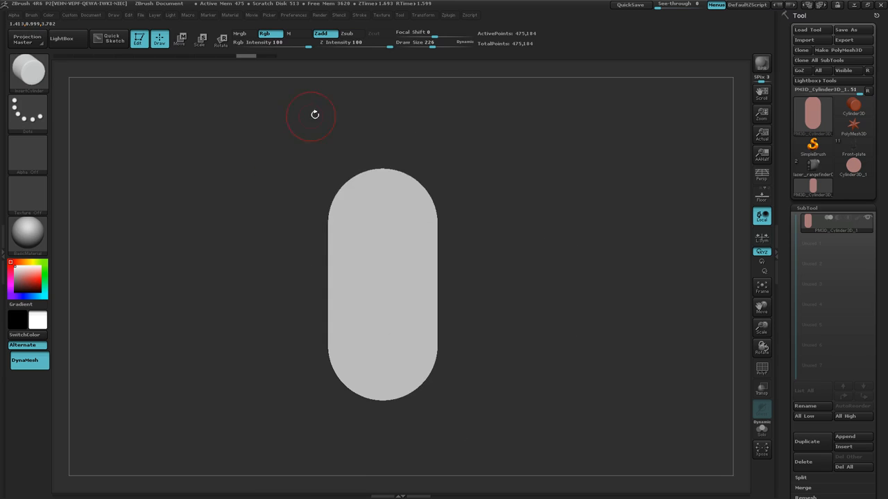
pyautogui.press('space')
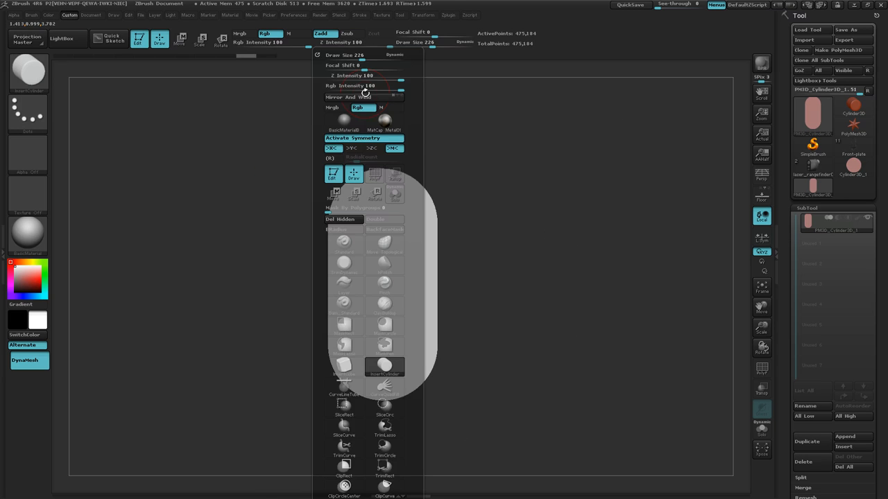
pyautogui.click(371, 150)
pyautogui.click(334, 149)
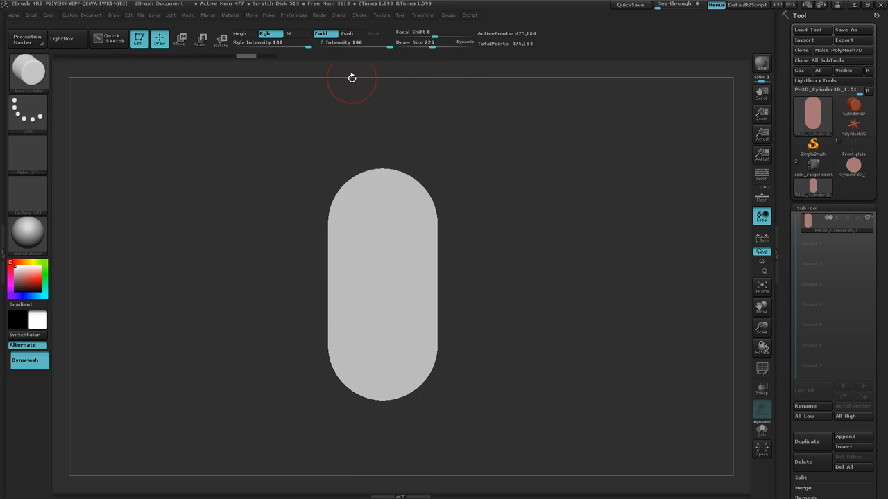
pyautogui.press('space')
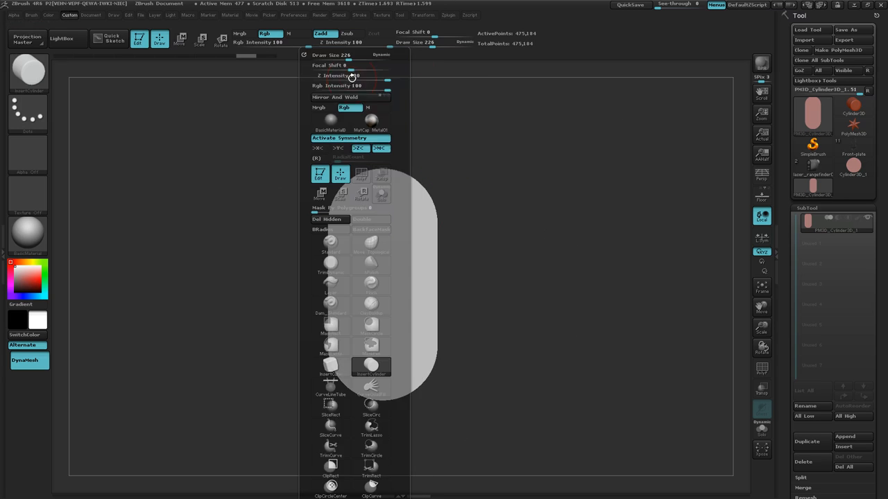
pyautogui.click(361, 154)
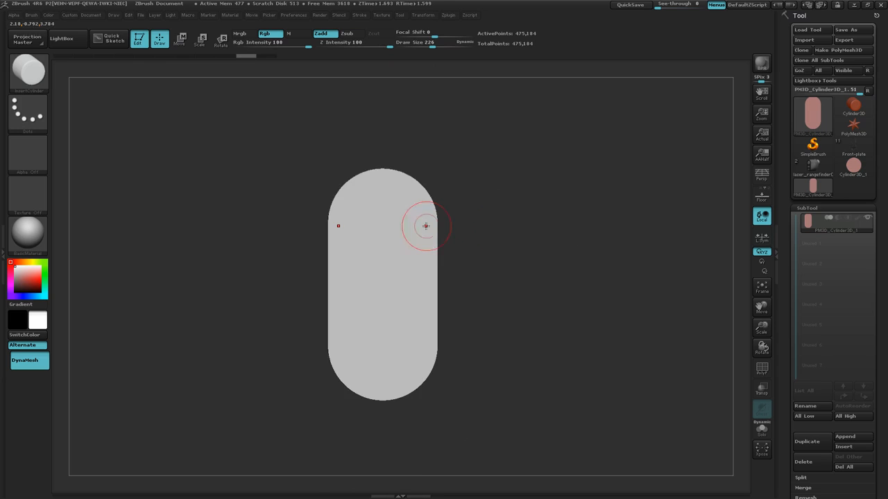
# Step: Show the floor grid to check the axis directions, and hide it again
pyautogui.moveTo(502, 231); pyautogui.dragTo(507, 233)
pyautogui.click(762, 199)
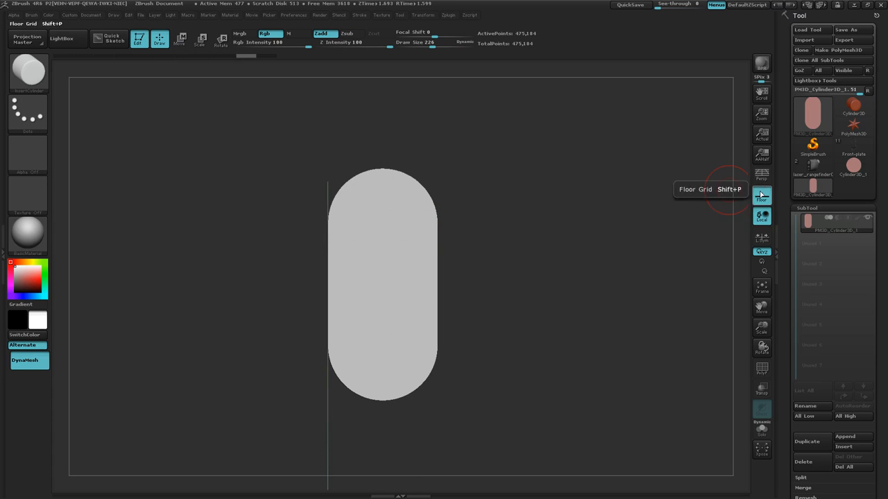
pyautogui.click(763, 199)
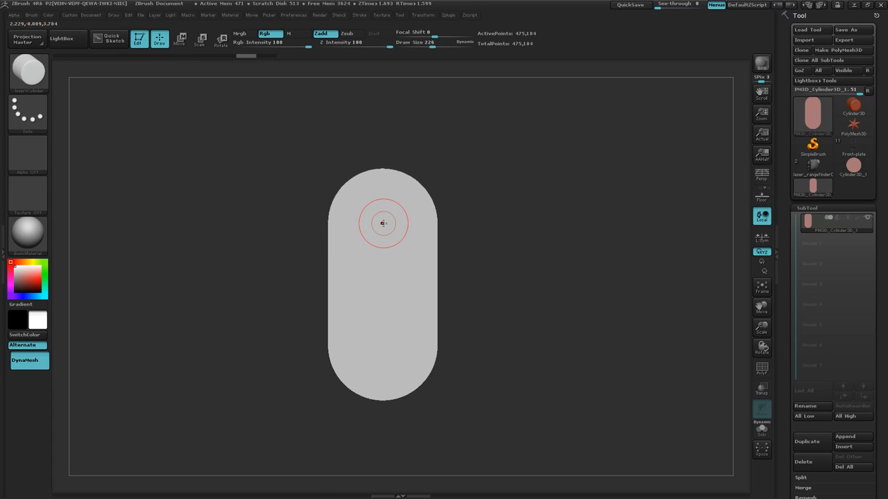
# Step: Insert a subtractive cylinder almost as wide as the front plate, centred in its upper rounded end, and enable Double-sided display
pyautogui.moveTo(383, 224); pyautogui.dragTo(423, 235)
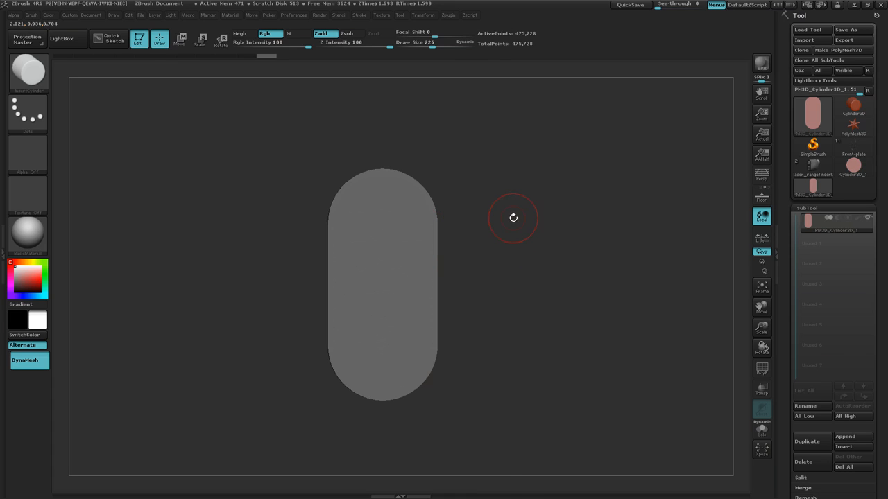
pyautogui.press('space')
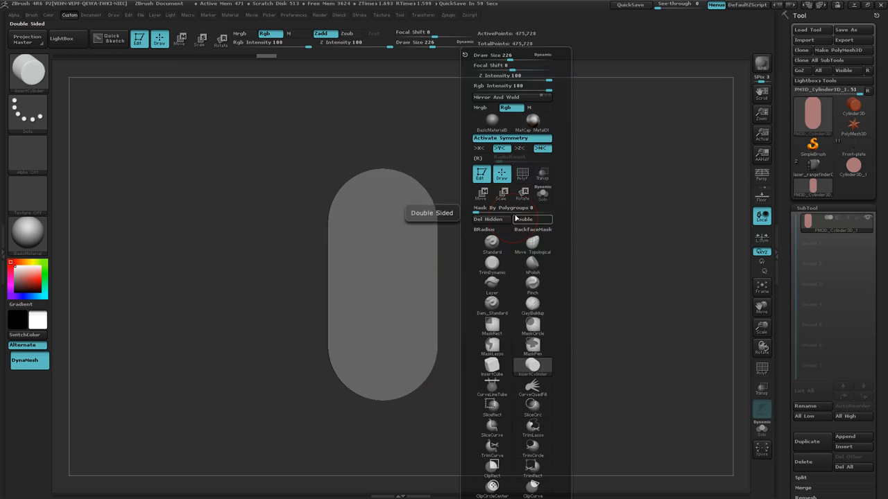
pyautogui.click(522, 221)
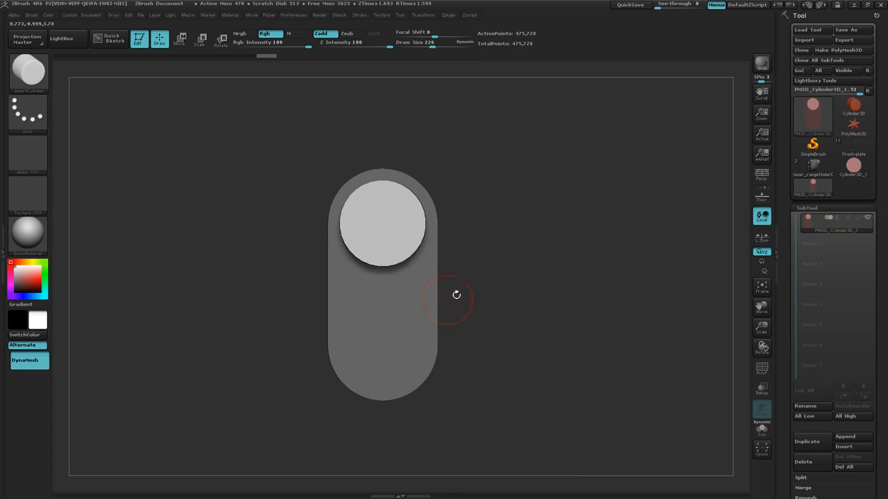
# Step: Shift the inserted cylinder slightly along its depth towards the capsule body, judging its position from the side
pyautogui.moveTo(458, 293); pyautogui.dragTo(499, 272)
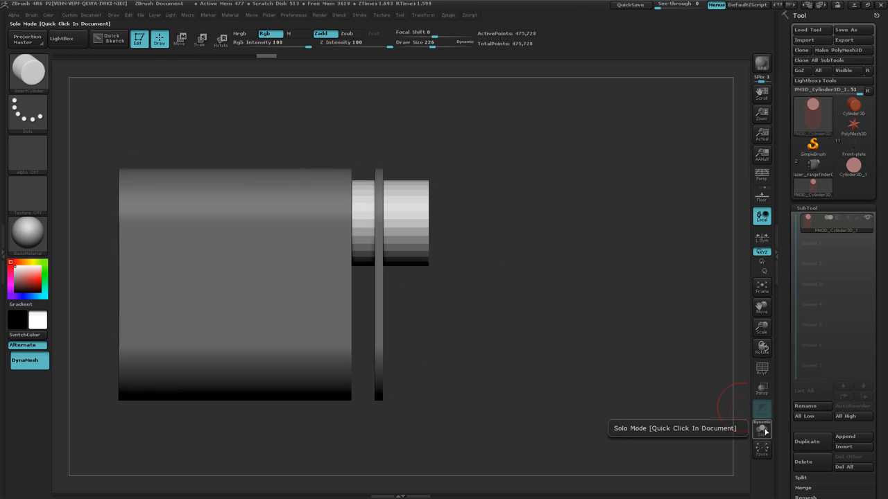
pyautogui.click(762, 392)
pyautogui.moveTo(589, 385); pyautogui.dragTo(552, 381)
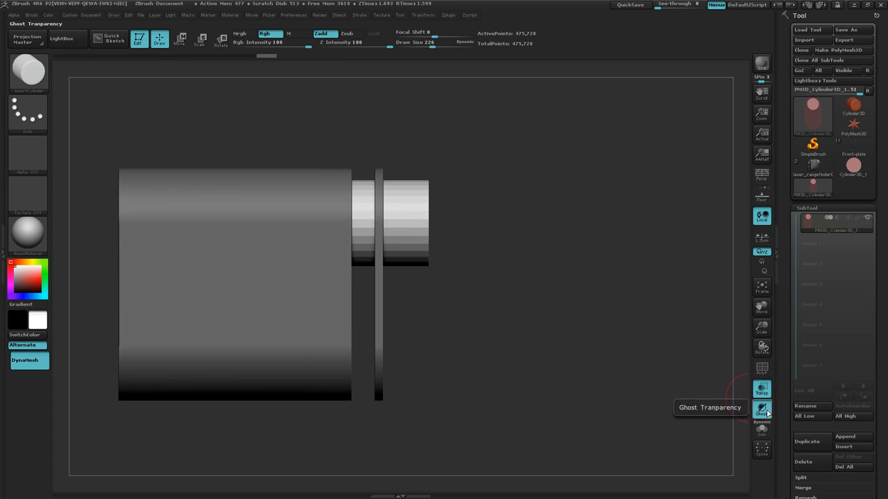
pyautogui.click(762, 390)
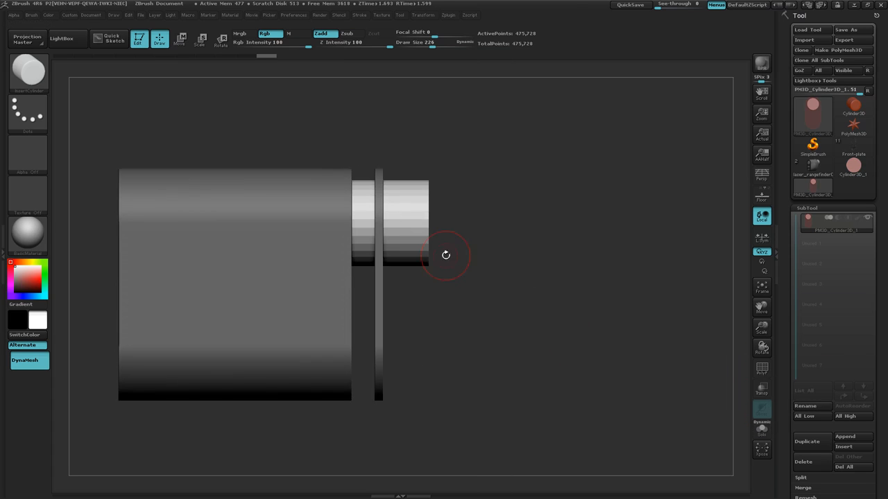
pyautogui.press('w')
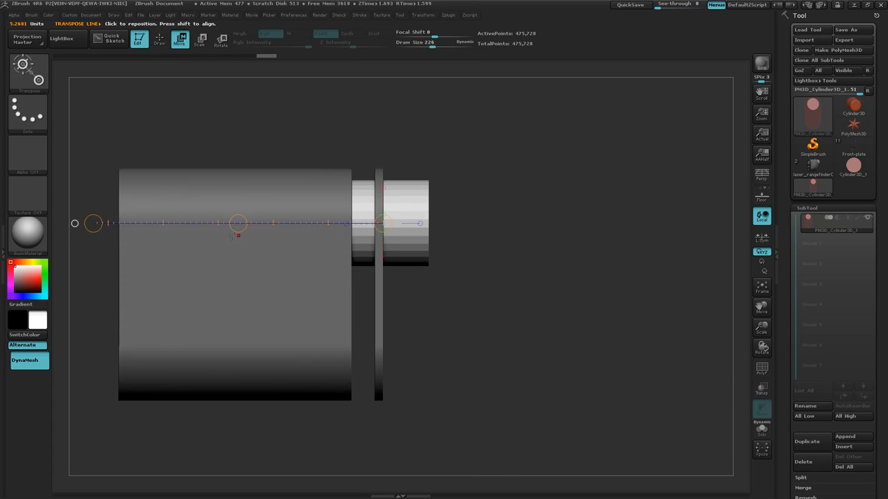
pyautogui.moveTo(248, 223); pyautogui.dragTo(222, 225)
pyautogui.moveTo(510, 286); pyautogui.dragTo(489, 333)
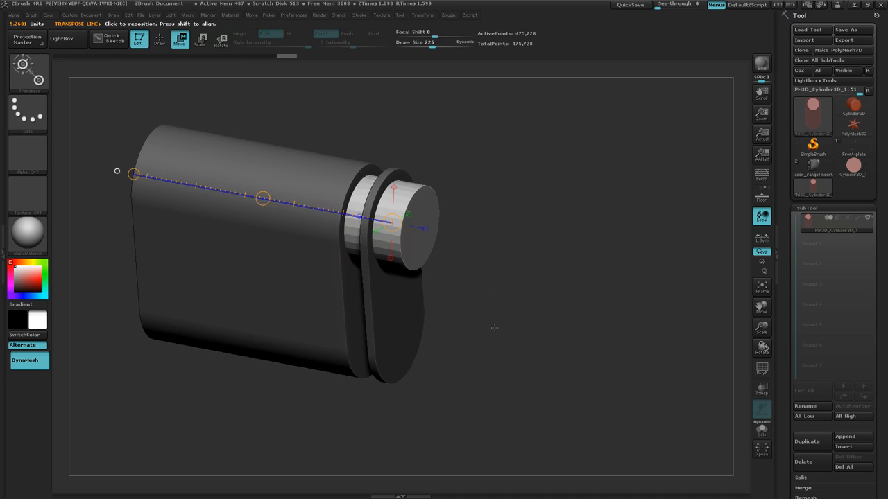
# Step: Display the polyframe and subdivide the inserted cylinder once for a denser mesh
pyautogui.hotkey('shift', 'f')
pyautogui.keyDown('ctrl'); pyautogui.moveTo(564, 303); pyautogui.dragTo(590, 357, button='right'); pyautogui.keyUp('ctrl')
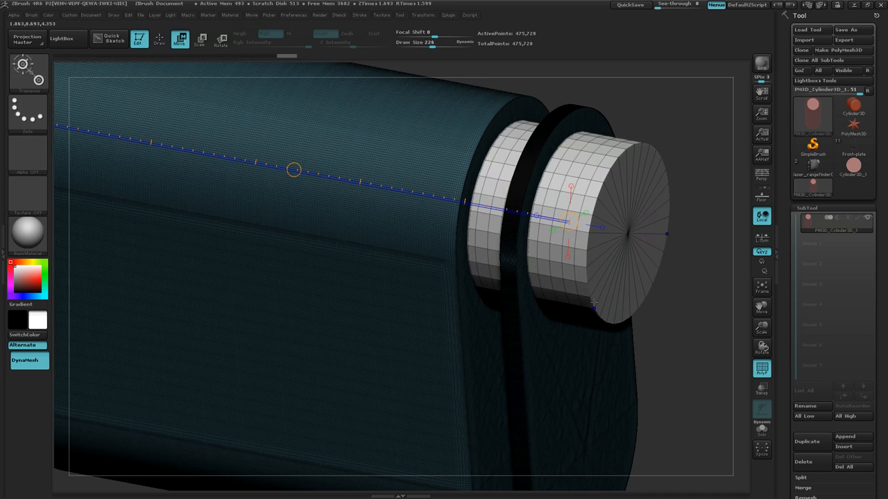
pyautogui.hotkey('ctrl', 'd')
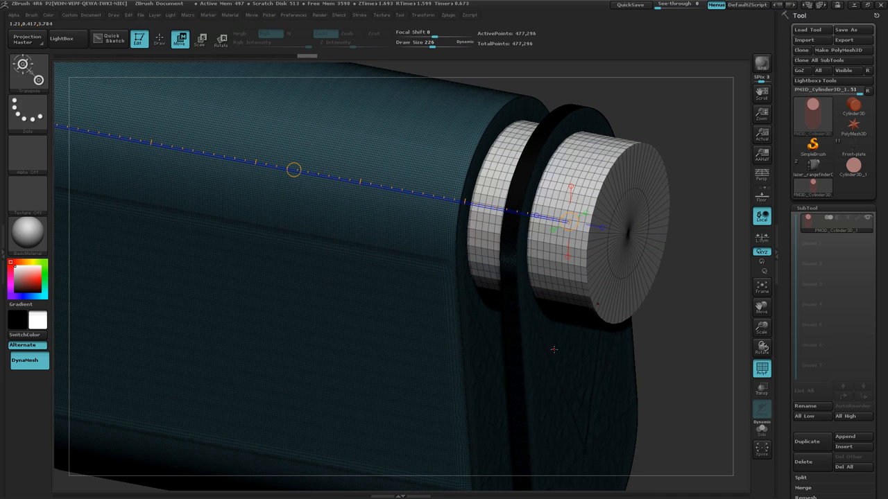
pyautogui.hotkey('ctrl', 'z')
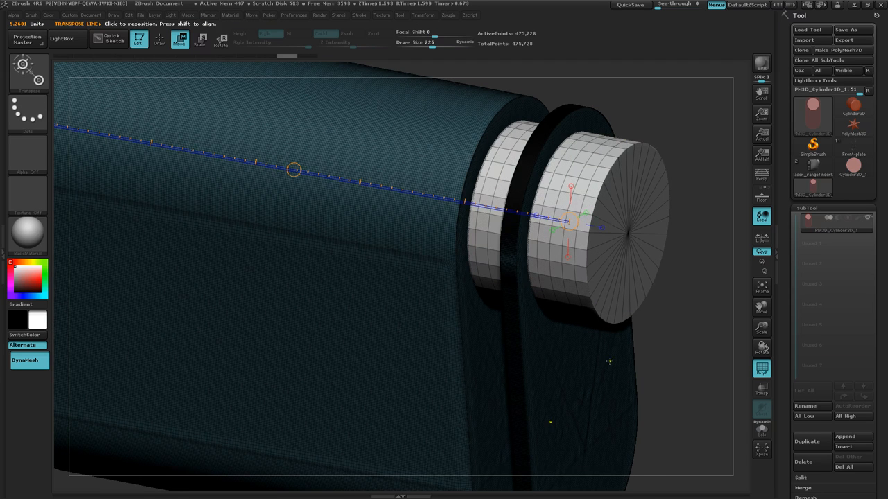
# Step: Clear the mask and update the DynaMesh to subtract the cylinder, cutting a round opening through the front plate
pyautogui.keyDown('ctrl'); pyautogui.moveTo(573, 356); pyautogui.dragTo(531, 356, button='right'); pyautogui.keyUp('ctrl')
pyautogui.keyDown('alt'); pyautogui.moveTo(580, 383); pyautogui.dragTo(490, 330, button='right'); pyautogui.keyUp('alt')
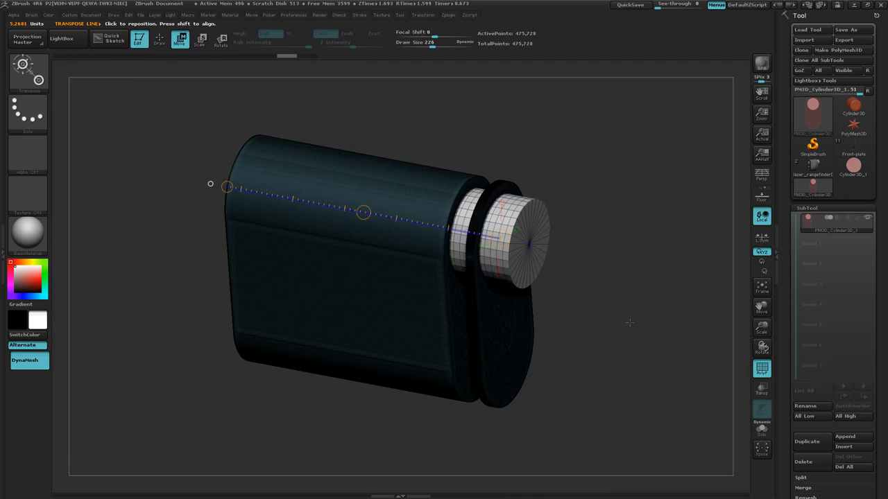
pyautogui.keyDown('ctrl'); pyautogui.moveTo(596, 260); pyautogui.dragTo(654, 307); pyautogui.keyUp('ctrl')
pyautogui.keyDown('ctrl'); pyautogui.moveTo(590, 235); pyautogui.dragTo(610, 335); pyautogui.keyUp('ctrl')
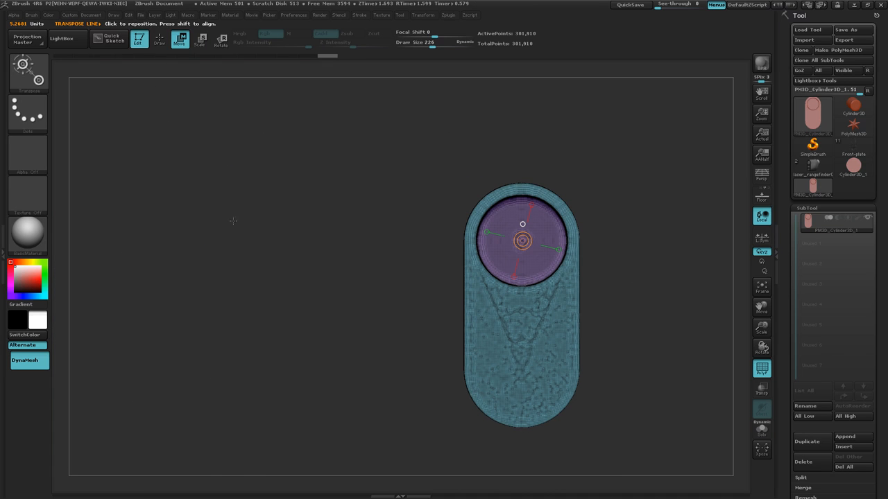
# Step: Insert a cube with the InsertCube brush on the front plate's centreline, just below the round opening
pyautogui.press('space')
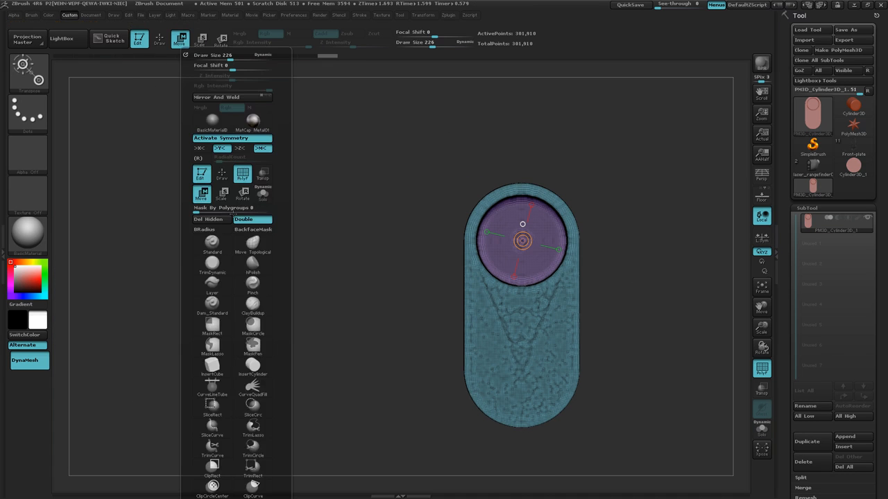
pyautogui.click(211, 366)
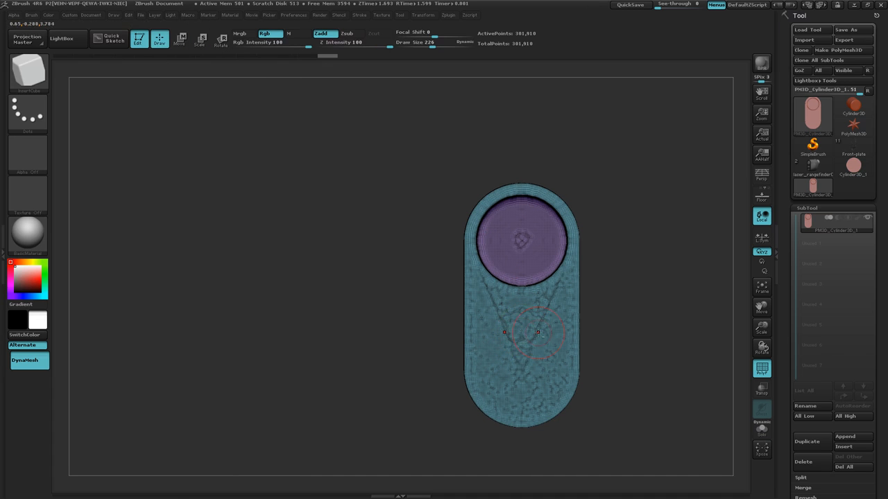
pyautogui.moveTo(534, 331)
pyautogui.keyDown('alt'); pyautogui.mouseDown(button='right')
pyautogui.moveTo(397, 279)
pyautogui.moveTo(382, 289)
pyautogui.moveTo(336, 247)
pyautogui.moveTo(350, 259)
pyautogui.mouseUp(button='right'); pyautogui.keyUp('alt')
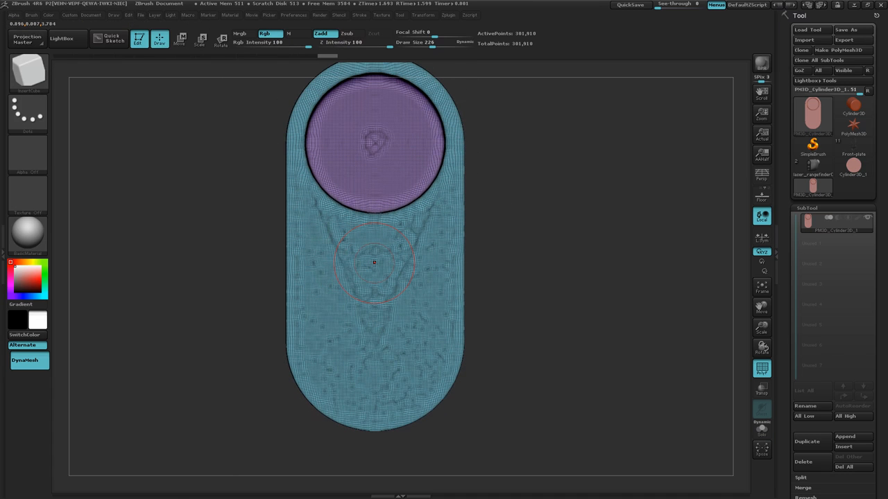
pyautogui.moveTo(373, 263); pyautogui.dragTo(412, 282)
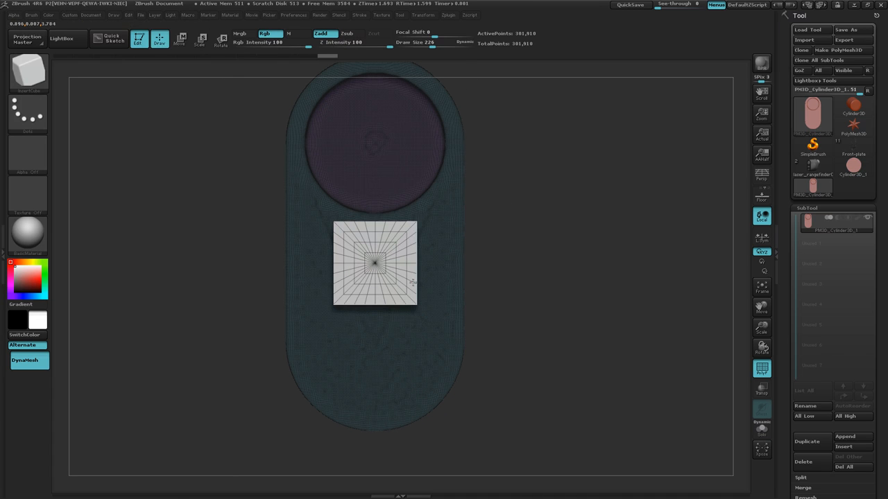
pyautogui.moveTo(412, 283); pyautogui.dragTo(410, 283)
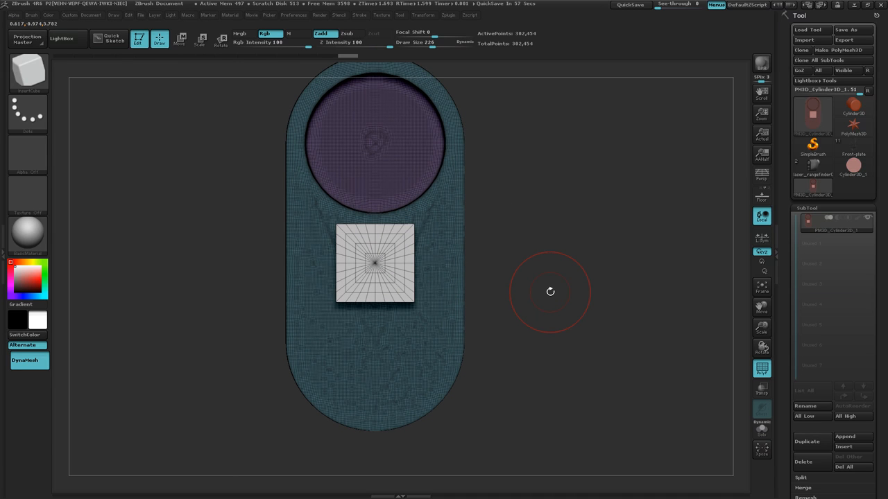
# Step: Try duplicating the cube straight down the plate, undo the copy, and squash the original vertically into a wide rectangle
pyautogui.press('w')
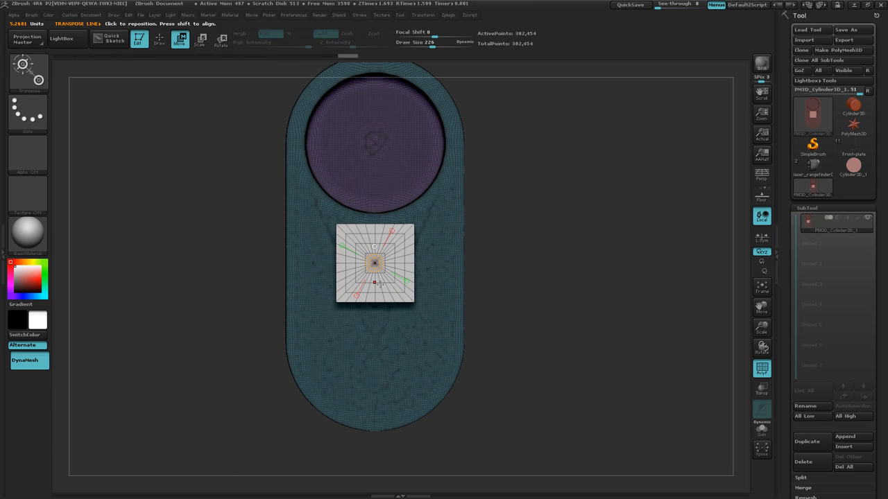
pyautogui.moveTo(378, 283); pyautogui.dragTo(379, 413)
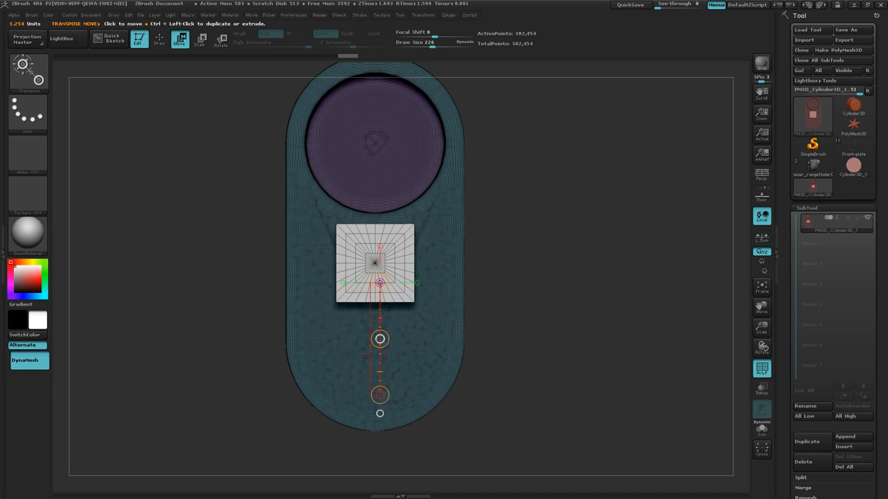
pyautogui.keyDown('ctrl'); pyautogui.moveTo(379, 339); pyautogui.dragTo(396, 429); pyautogui.keyUp('ctrl')
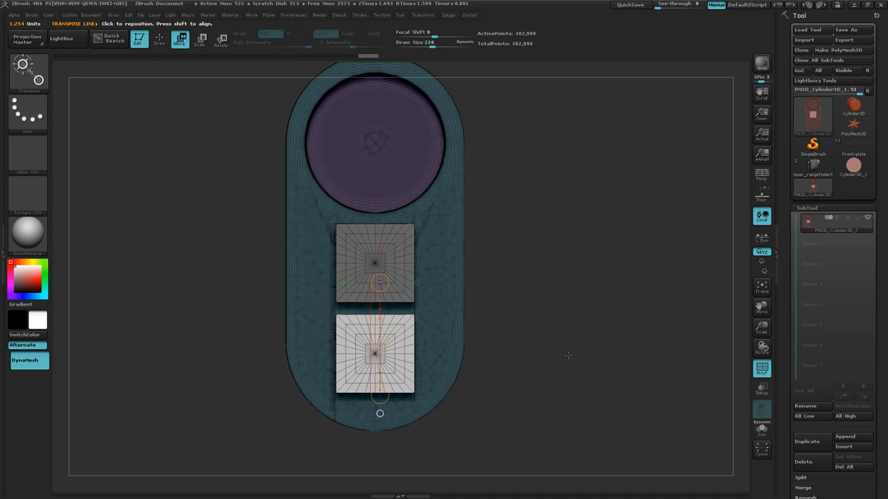
pyautogui.hotkey('ctrl', 'z')
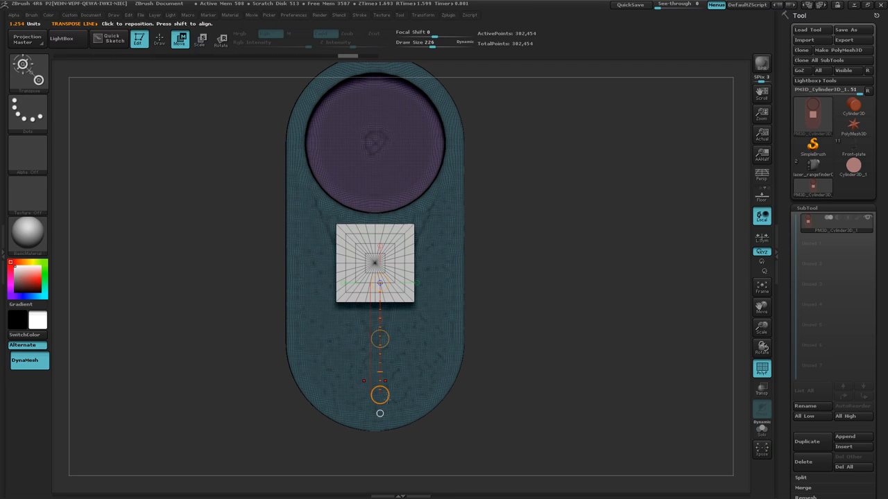
pyautogui.moveTo(380, 396); pyautogui.dragTo(380, 363)
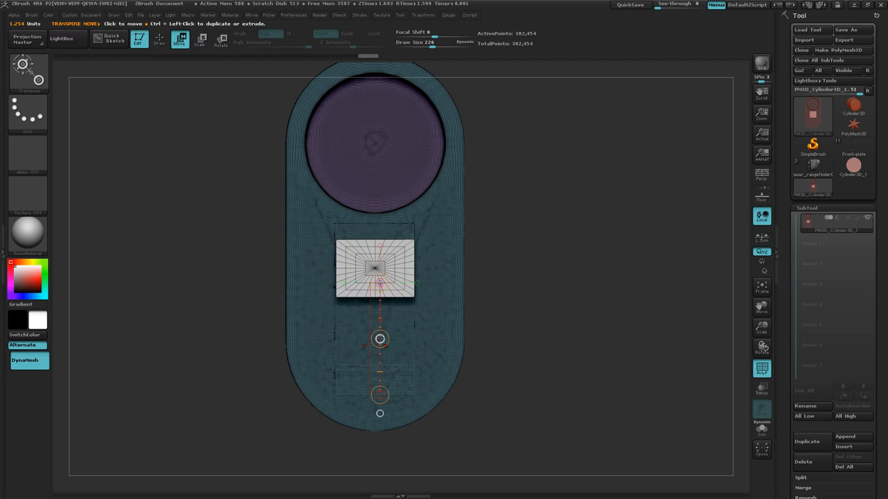
# Step: Try duplicating the rectangular block straight down the plate and inspect both blocks from the side
pyautogui.keyDown('ctrl'); pyautogui.moveTo(379, 338); pyautogui.dragTo(384, 421); pyautogui.keyUp('ctrl')
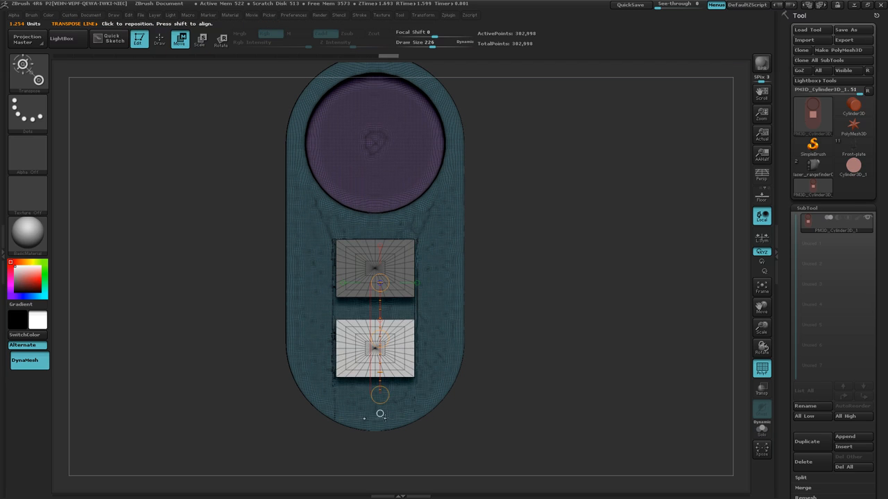
pyautogui.keyDown('shift'); pyautogui.moveTo(525, 321); pyautogui.dragTo(569, 320); pyautogui.keyUp('shift')
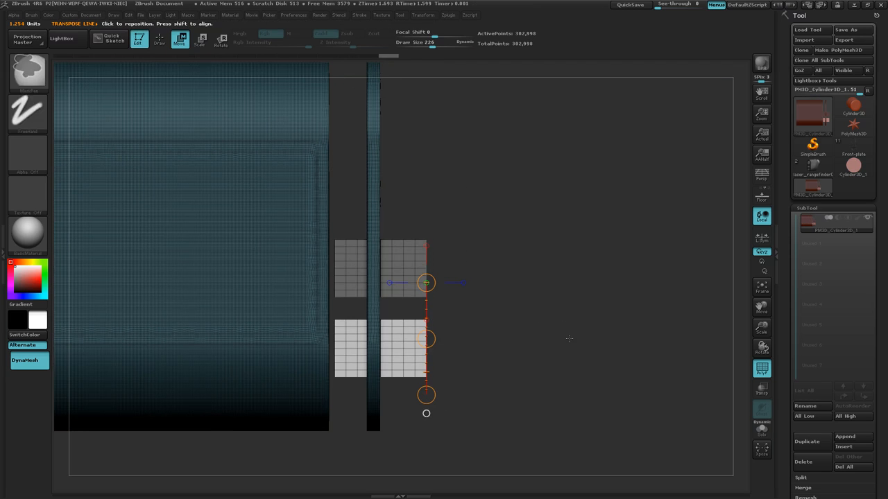
# Step: View the model from below and mask the front end of the single rectangular block
pyautogui.keyDown('shift'); pyautogui.moveTo(569, 339); pyautogui.dragTo(516, 373); pyautogui.keyUp('shift')
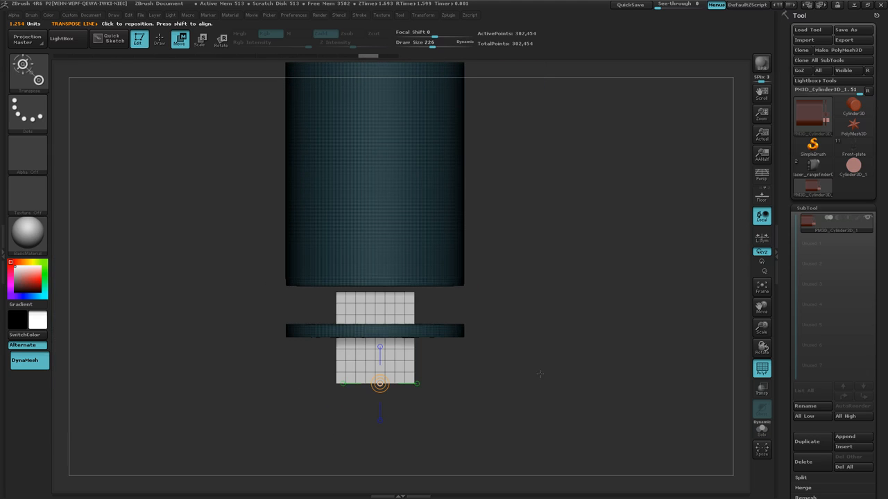
pyautogui.press('ctrl')
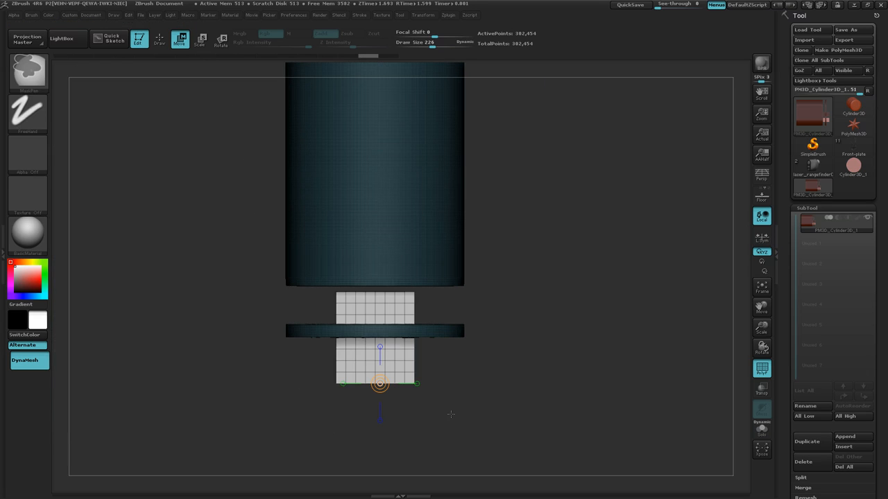
pyautogui.keyDown('ctrl'); pyautogui.moveTo(451, 414); pyautogui.dragTo(319, 380); pyautogui.keyUp('ctrl')
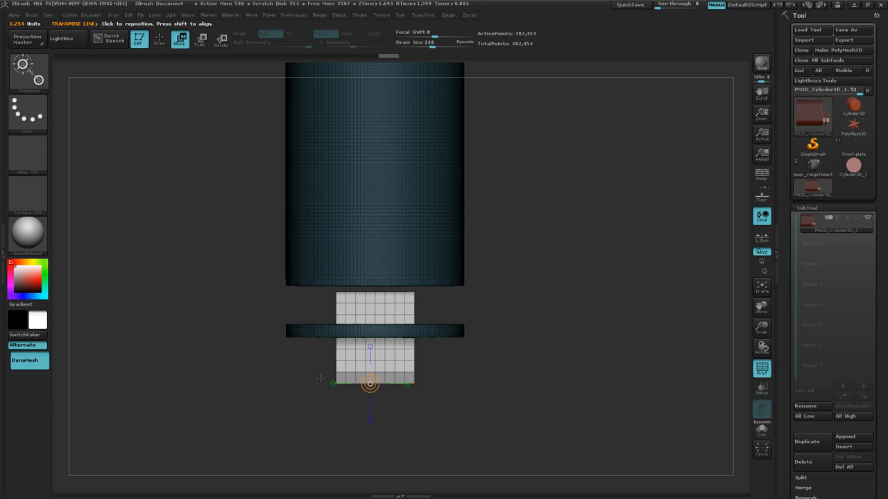
# Step: Try scaling the rectangular block along its length behind the masked front end, and undo the scaling
pyautogui.moveTo(318, 324); pyautogui.dragTo(307, 347)
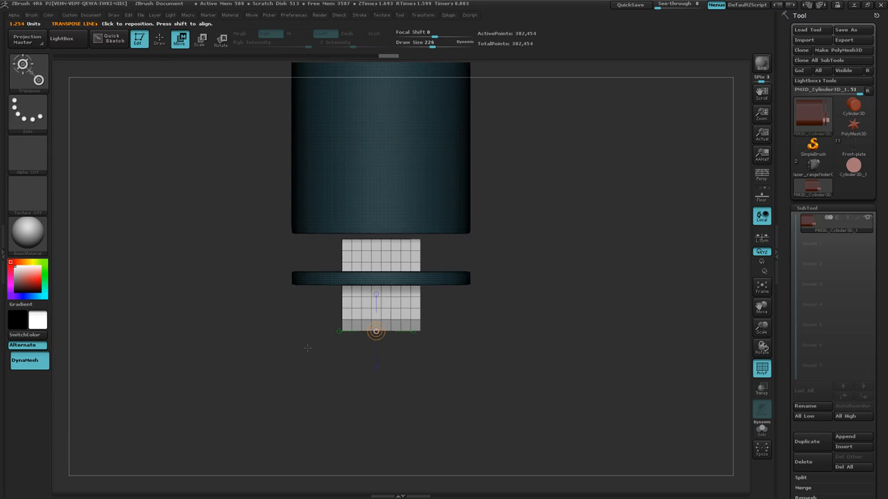
pyautogui.moveTo(375, 331); pyautogui.dragTo(381, 442)
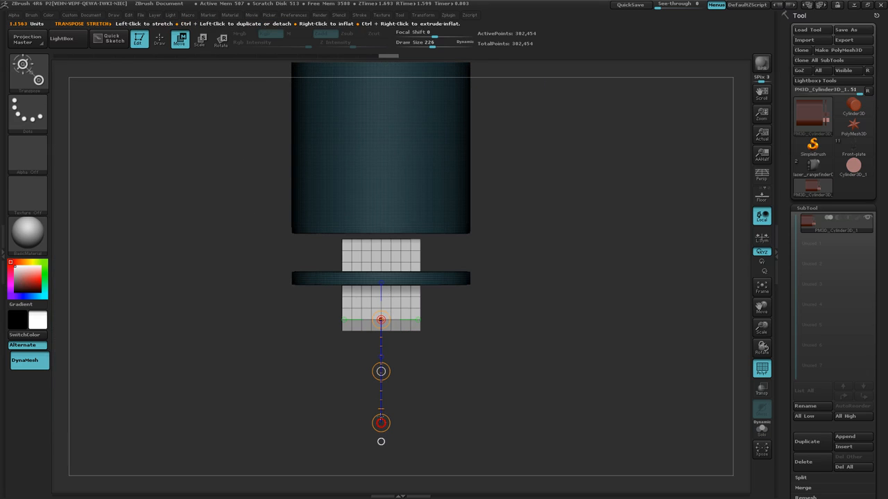
pyautogui.click(200, 40)
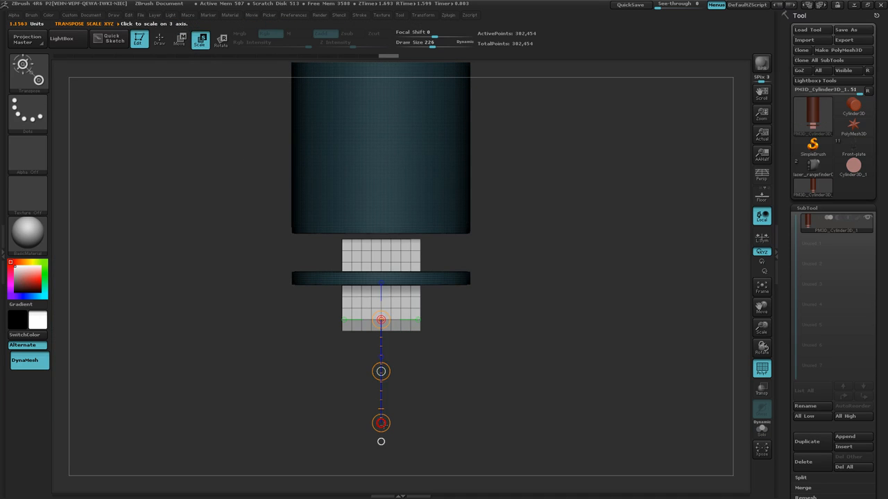
pyautogui.moveTo(381, 423); pyautogui.dragTo(386, 413)
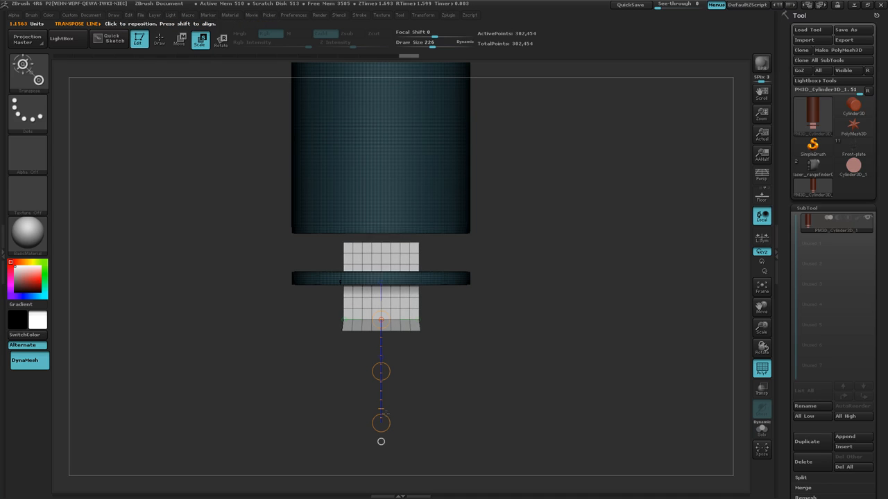
pyautogui.hotkey('ctrl', 'z')
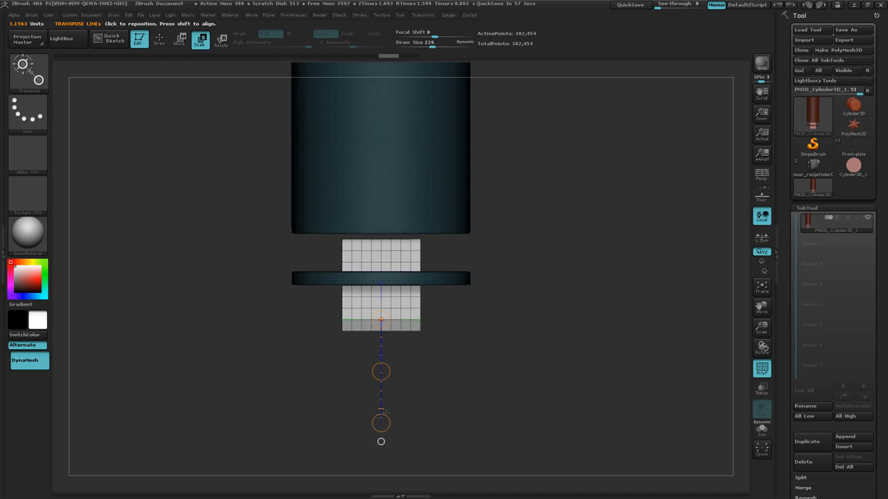
# Step: Inspect the block on the front plate, clear the mask, and undo the clearing so only the block stays editable
pyautogui.moveTo(351, 334); pyautogui.dragTo(376, 275)
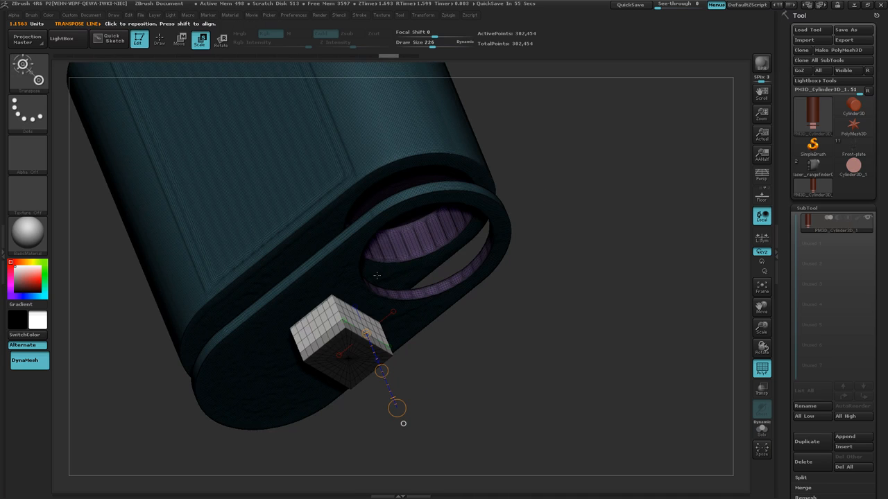
pyautogui.moveTo(364, 274); pyautogui.dragTo(352, 316)
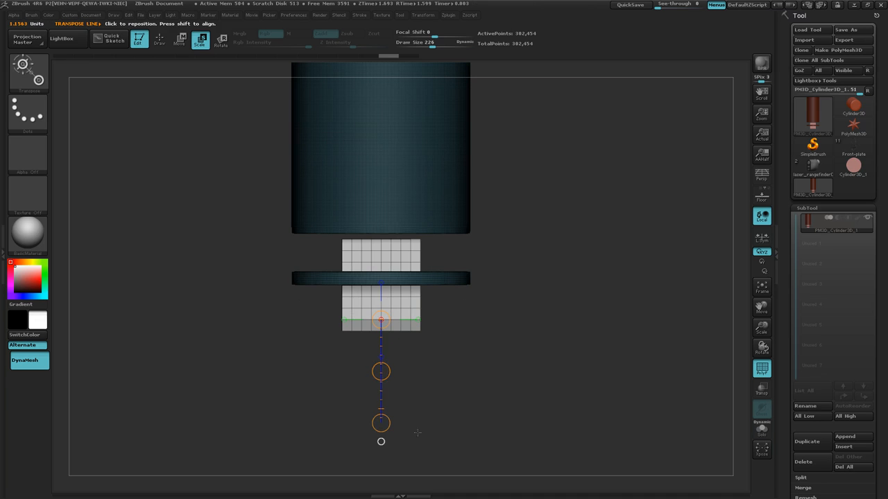
pyautogui.moveTo(418, 433); pyautogui.dragTo(478, 346, button='right')
pyautogui.keyDown('ctrl'); pyautogui.moveTo(503, 409); pyautogui.dragTo(500, 354, button='right'); pyautogui.keyUp('ctrl')
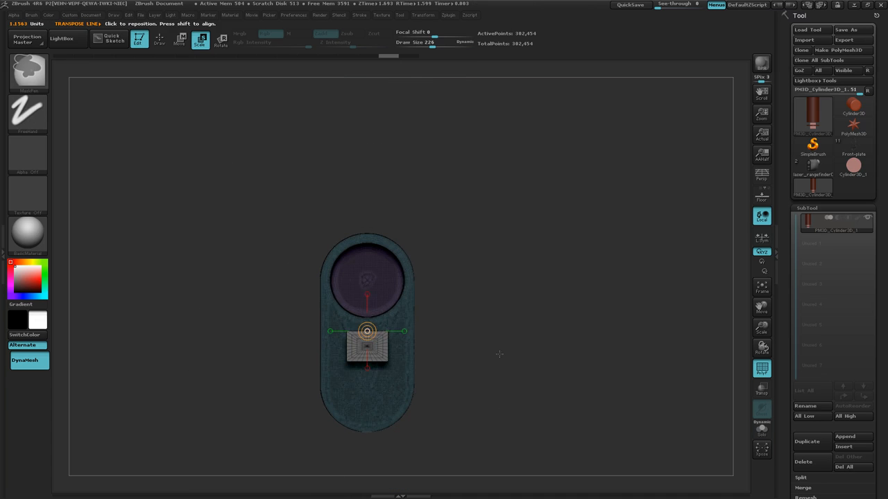
pyautogui.keyDown('ctrl'); pyautogui.moveTo(510, 347); pyautogui.dragTo(529, 366); pyautogui.keyUp('ctrl')
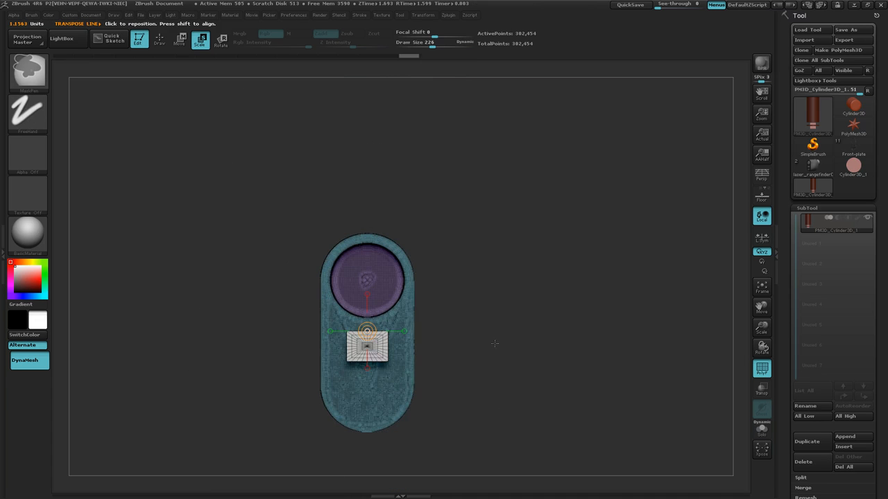
pyautogui.moveTo(478, 317)
pyautogui.keyDown('alt'); pyautogui.mouseDown()
pyautogui.moveTo(501, 373)
pyautogui.moveTo(526, 394)
pyautogui.moveTo(472, 274)
pyautogui.moveTo(505, 375)
pyautogui.moveTo(448, 267)
pyautogui.mouseUp(); pyautogui.keyUp('alt')
pyautogui.moveTo(448, 267)
pyautogui.mouseDown()
pyautogui.moveTo(468, 293)
pyautogui.moveTo(440, 299)
pyautogui.moveTo(436, 287)
pyautogui.mouseUp()
pyautogui.press('ctrl')
pyautogui.hotkey('ctrl', 'z')
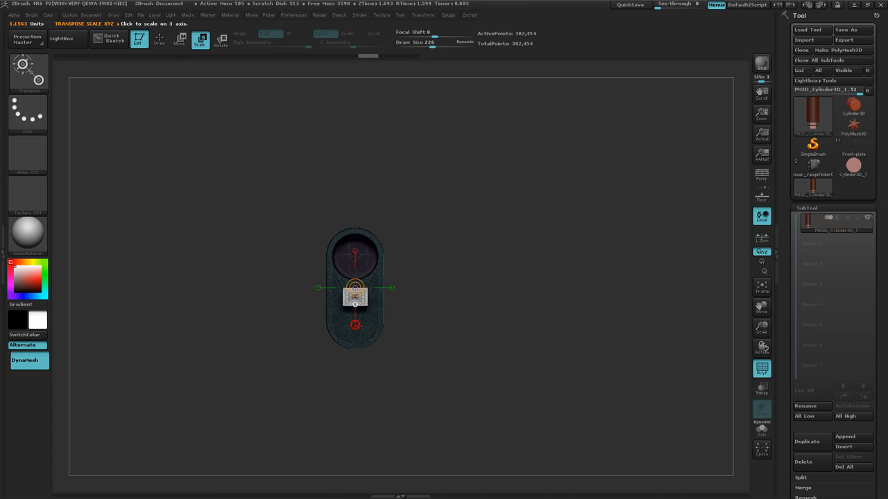
# Step: Try duplicating the rectangular block down the front plate along a vertical transpose line, and undo the copy
pyautogui.moveTo(354, 302); pyautogui.dragTo(355, 340)
pyautogui.keyDown('ctrl'); pyautogui.moveTo(461, 304); pyautogui.dragTo(622, 295, button='right'); pyautogui.keyUp('ctrl')
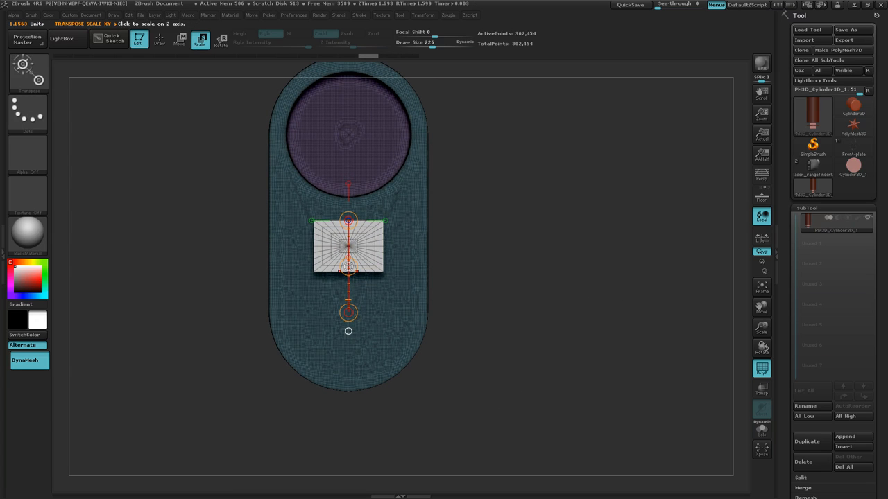
pyautogui.moveTo(348, 266); pyautogui.dragTo(349, 267)
pyautogui.hotkey('ctrl', 'z')
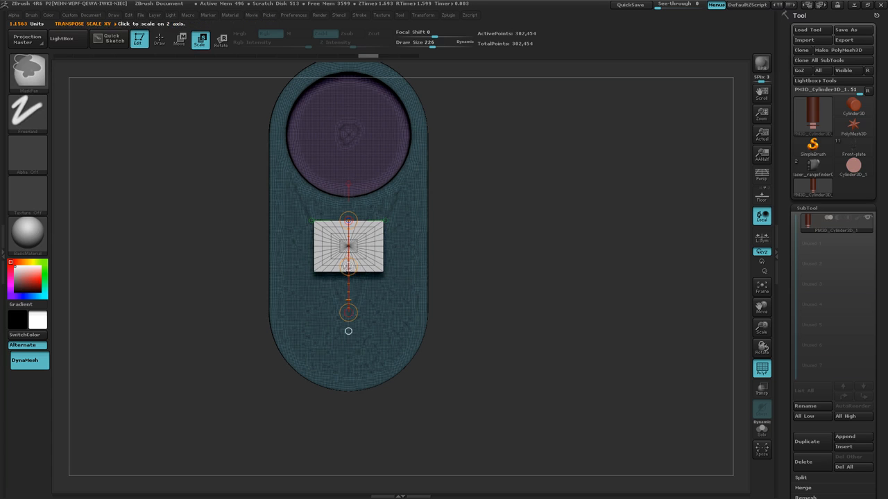
pyautogui.keyDown('ctrl'); pyautogui.moveTo(348, 268); pyautogui.dragTo(351, 346); pyautogui.keyUp('ctrl')
pyautogui.hotkey('ctrl', 'z')
pyautogui.press('w')
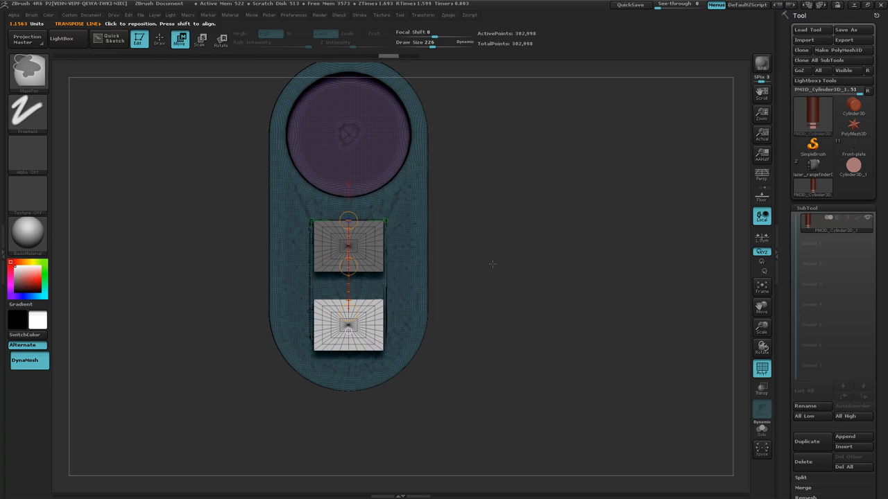
pyautogui.keyDown('shift'); pyautogui.moveTo(491, 263); pyautogui.dragTo(532, 284); pyautogui.keyUp('shift')
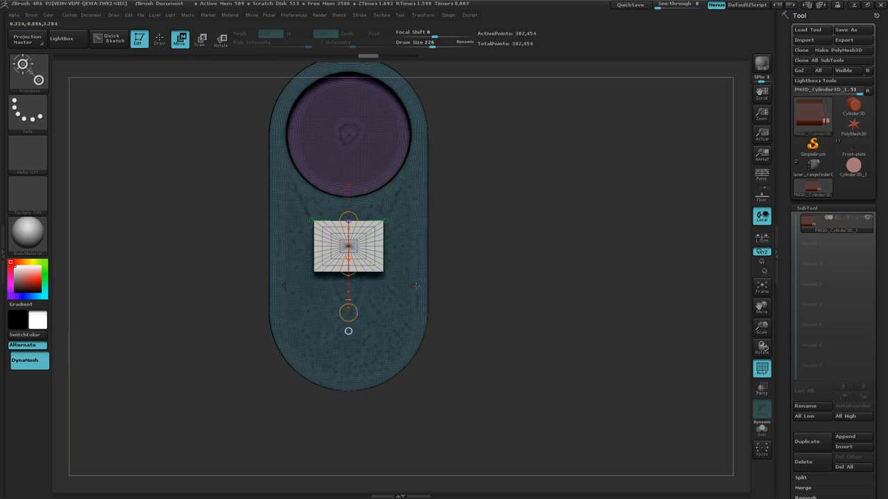
# Step: Move the rectangular block straight forward along its length until it sits clear in front of the front plate
pyautogui.moveTo(454, 283); pyautogui.dragTo(521, 282)
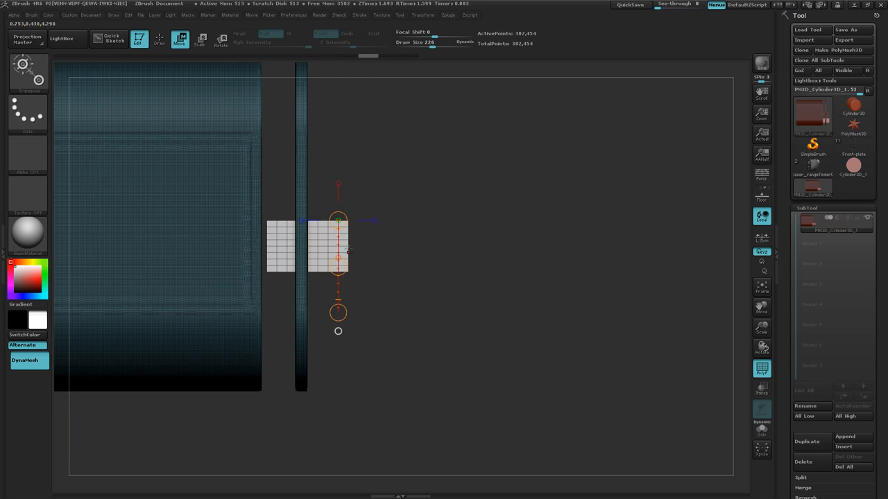
pyautogui.moveTo(348, 246); pyautogui.dragTo(508, 246)
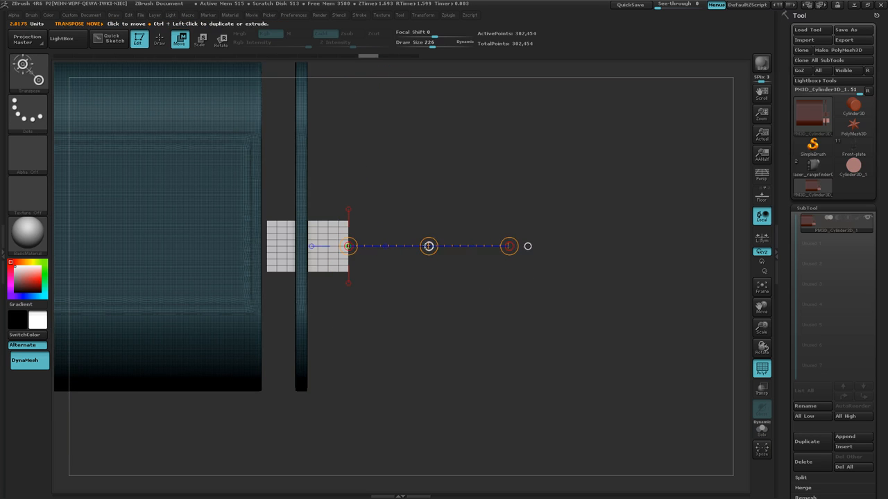
pyautogui.moveTo(429, 246); pyautogui.dragTo(504, 246)
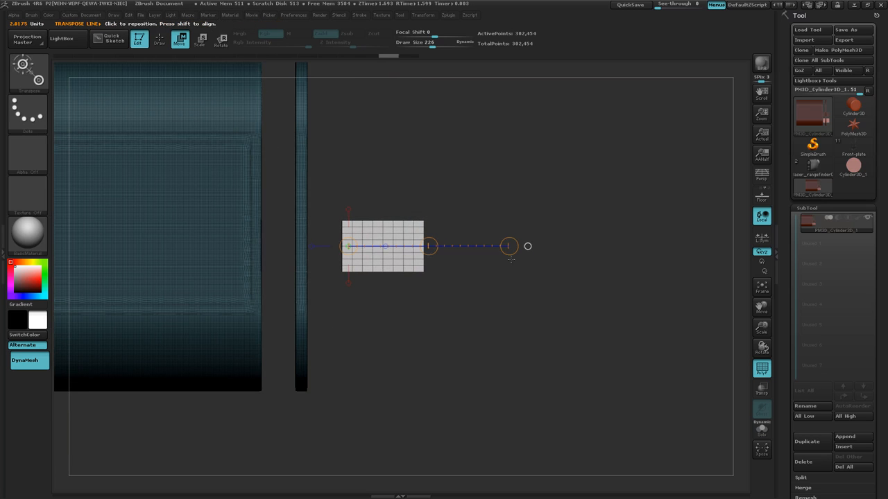
pyautogui.hotkey('ctrl', 'z')
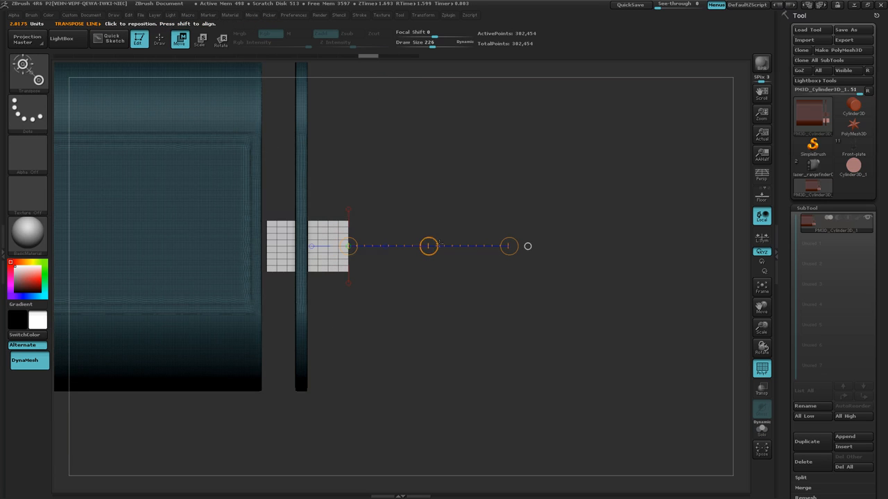
pyautogui.moveTo(428, 246); pyautogui.dragTo(507, 245)
pyautogui.moveTo(536, 352); pyautogui.dragTo(511, 351)
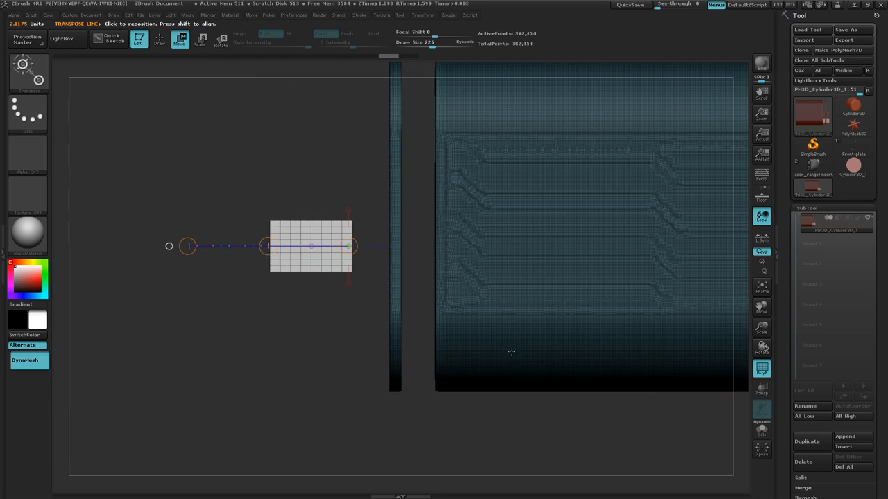
# Step: Duplicate the rectangular block straight down the plate with a vertical transpose line, keeping the plate and body masked
pyautogui.moveTo(360, 338); pyautogui.dragTo(409, 338)
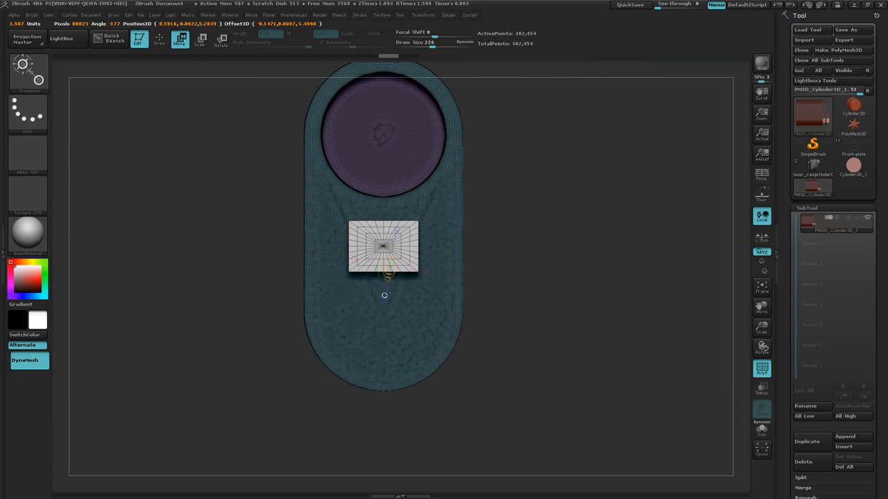
pyautogui.moveTo(390, 267); pyautogui.dragTo(390, 402)
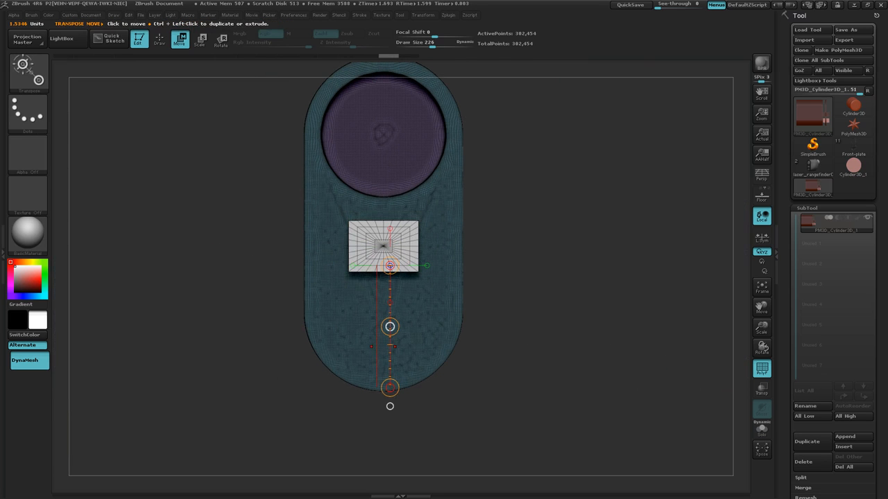
pyautogui.keyDown('ctrl'); pyautogui.moveTo(390, 326); pyautogui.dragTo(414, 280); pyautogui.keyUp('ctrl')
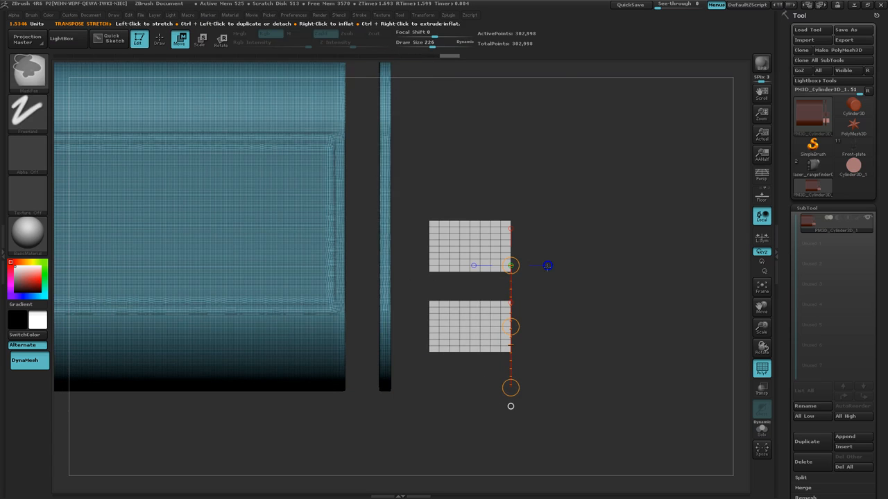
pyautogui.hotkey('ctrl', 'z')
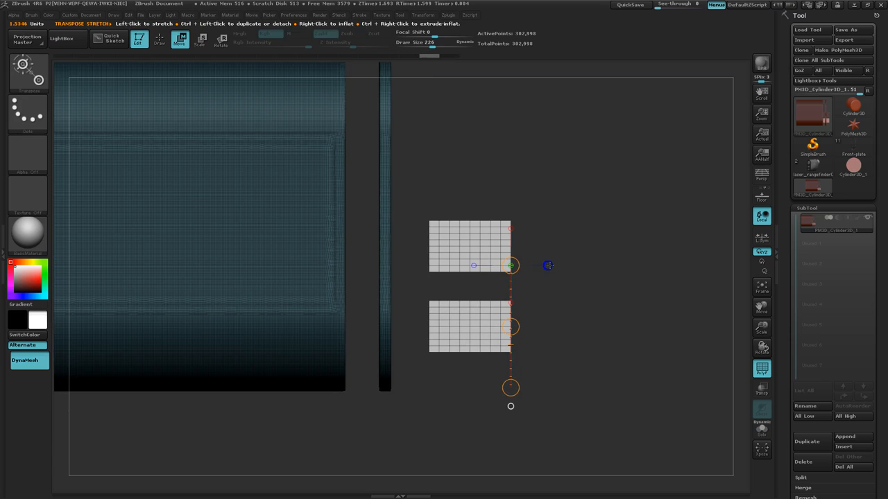
# Step: Move both rectangular blocks straight back so they pass through the front plate and into the body's front end
pyautogui.click(548, 265)
pyautogui.moveTo(572, 266); pyautogui.dragTo(460, 261)
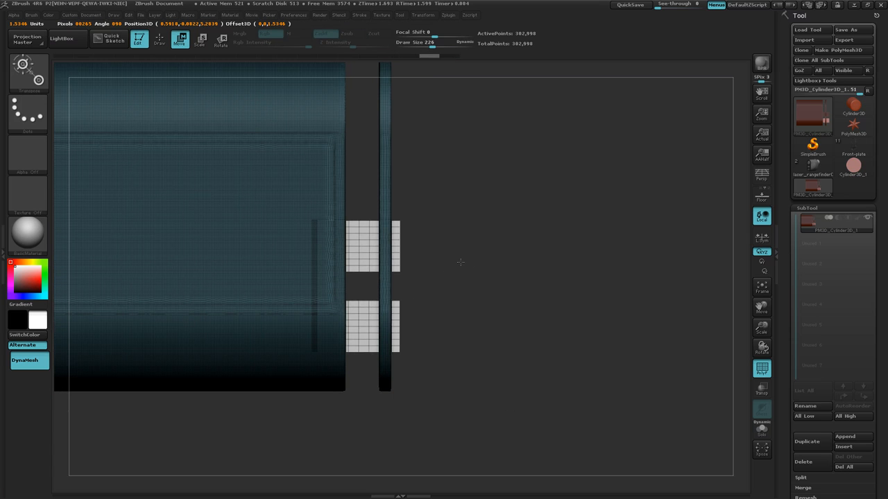
pyautogui.moveTo(459, 262); pyautogui.dragTo(458, 262)
# Step: Clear the mask and remesh with DynaMesh to cut the two rectangular openings, and check the result at an angle
pyautogui.moveTo(587, 344); pyautogui.dragTo(537, 353)
pyautogui.keyDown('ctrl'); pyautogui.moveTo(501, 337); pyautogui.dragTo(569, 377); pyautogui.keyUp('ctrl')
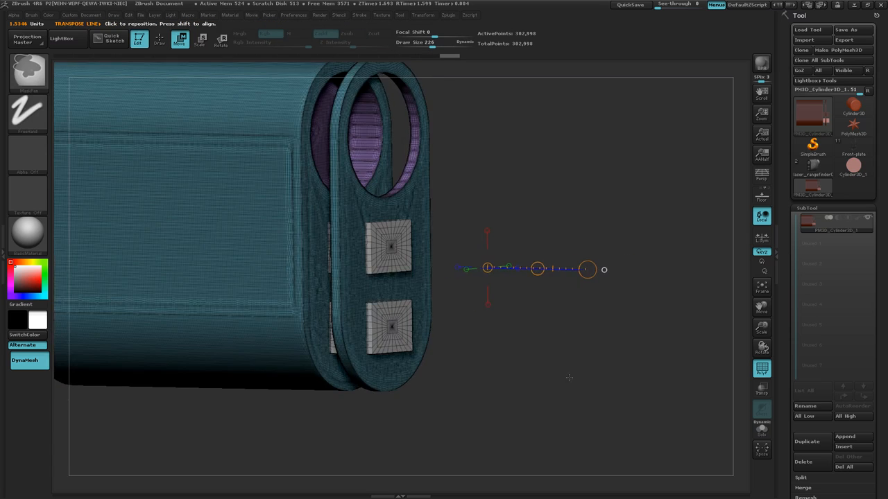
pyautogui.keyDown('ctrl'); pyautogui.moveTo(538, 353); pyautogui.dragTo(507, 344); pyautogui.keyUp('ctrl')
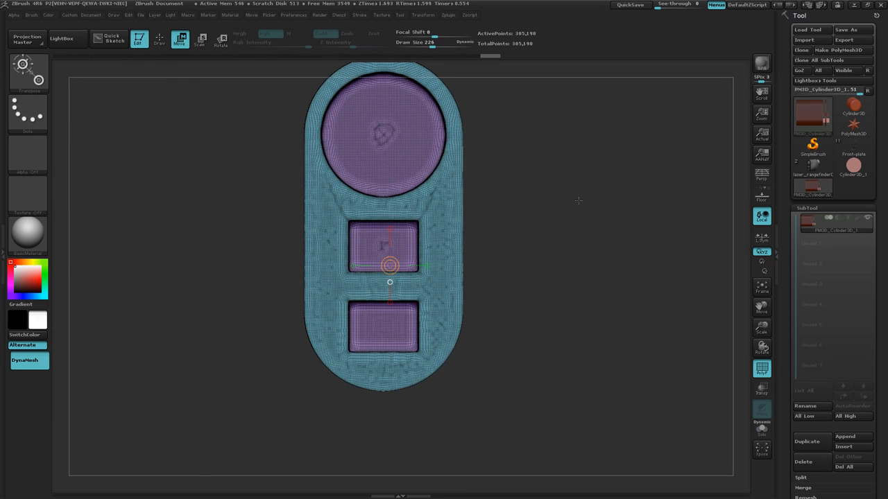
pyautogui.moveTo(527, 213); pyautogui.dragTo(395, 224)
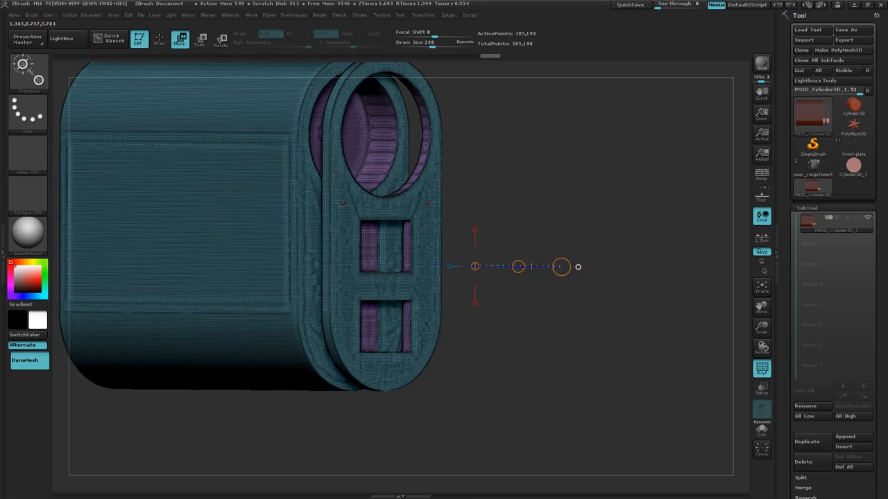
pyautogui.keyDown('shift'); pyautogui.moveTo(487, 230); pyautogui.dragTo(485, 230); pyautogui.keyUp('shift')
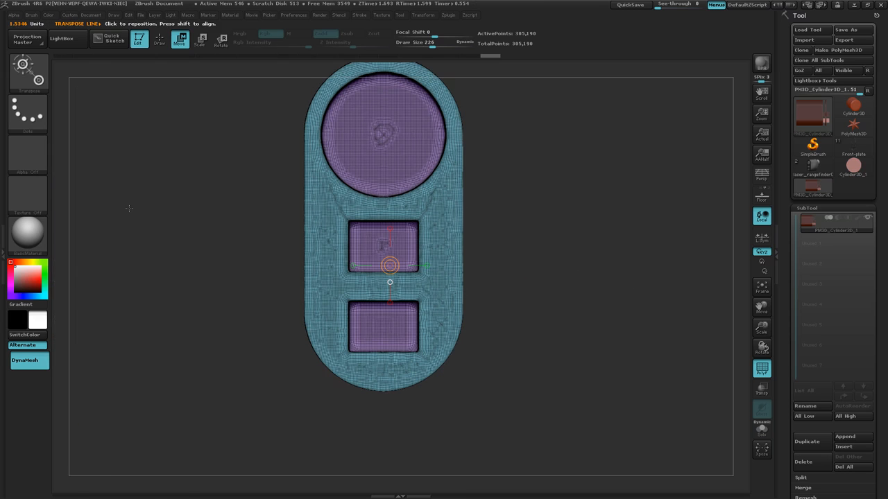
# Step: Insert a mirrored pair of small cylinders with the InsertCylinder brush, beside the gap between the round opening and upper rectangular opening
pyautogui.press('space')
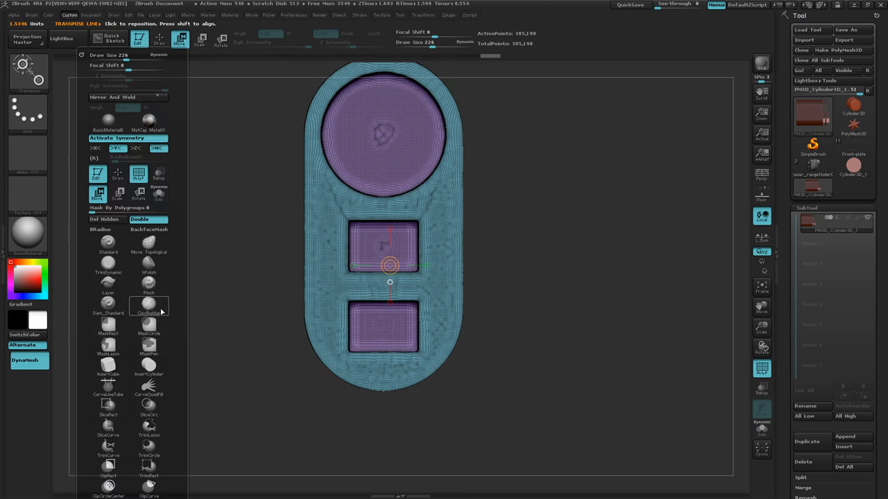
pyautogui.click(154, 364)
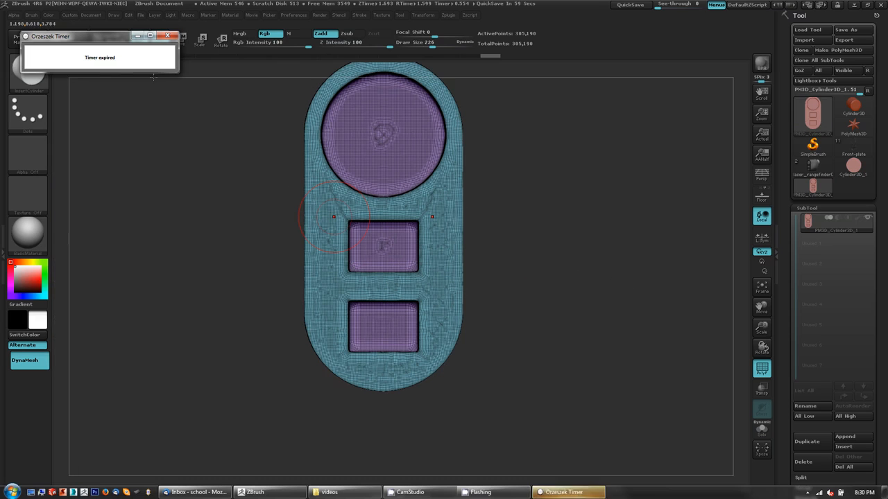
pyautogui.click(167, 36)
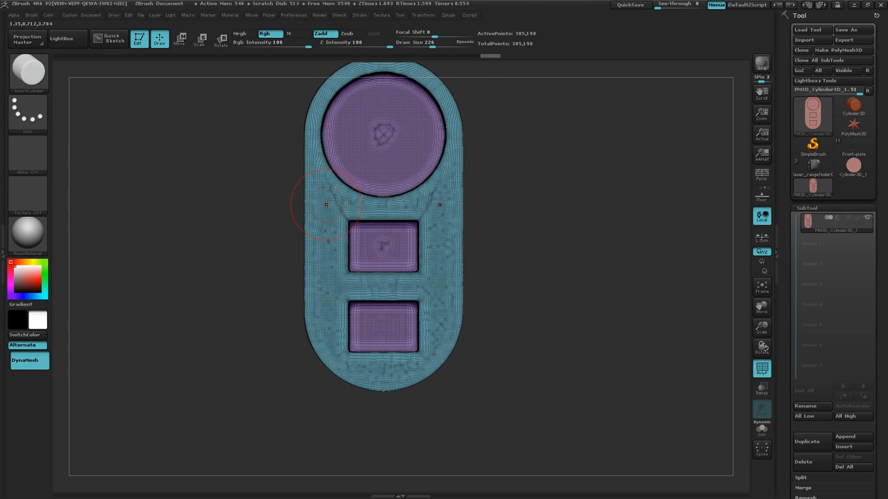
pyautogui.moveTo(327, 206); pyautogui.dragTo(341, 214)
pyautogui.moveTo(226, 281); pyautogui.dragTo(416, 306)
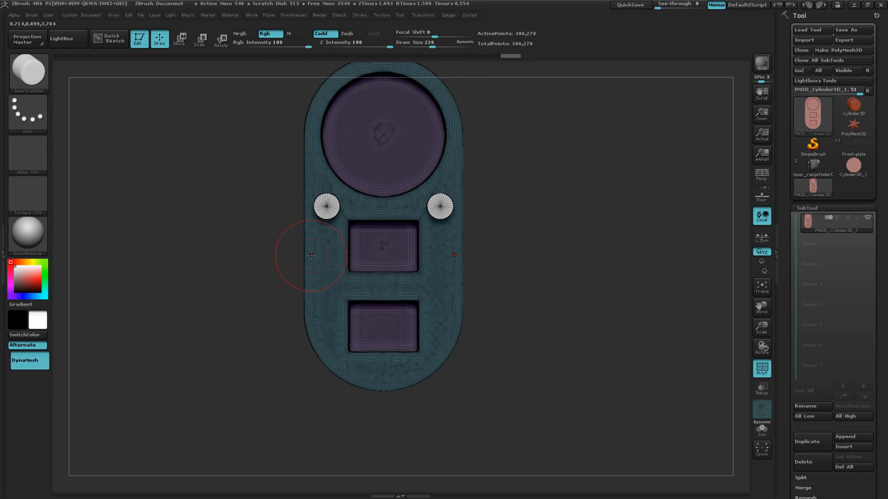
# Step: Try duplicating the cylinder pair down the plate, inspect the copies at an angle with the mask cleared, and undo the copy
pyautogui.press('w')
pyautogui.moveTo(326, 206); pyautogui.dragTo(326, 374)
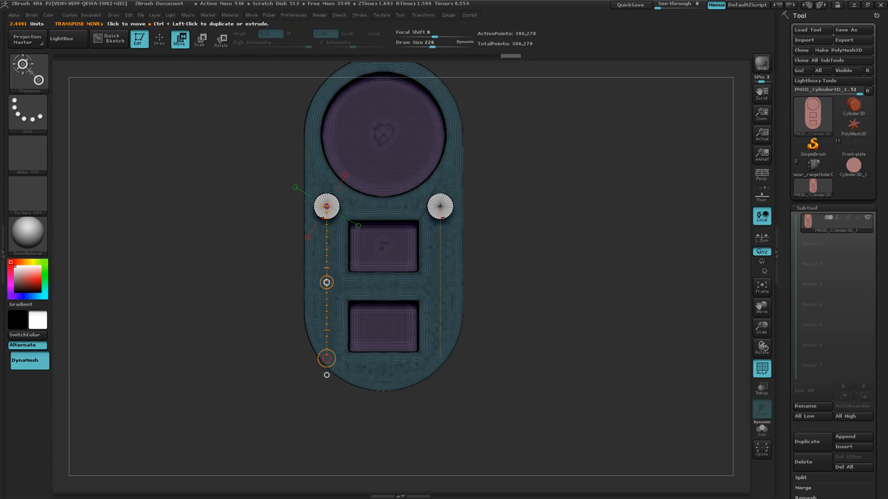
pyautogui.keyDown('ctrl'); pyautogui.moveTo(326, 282); pyautogui.dragTo(323, 463); pyautogui.keyUp('ctrl')
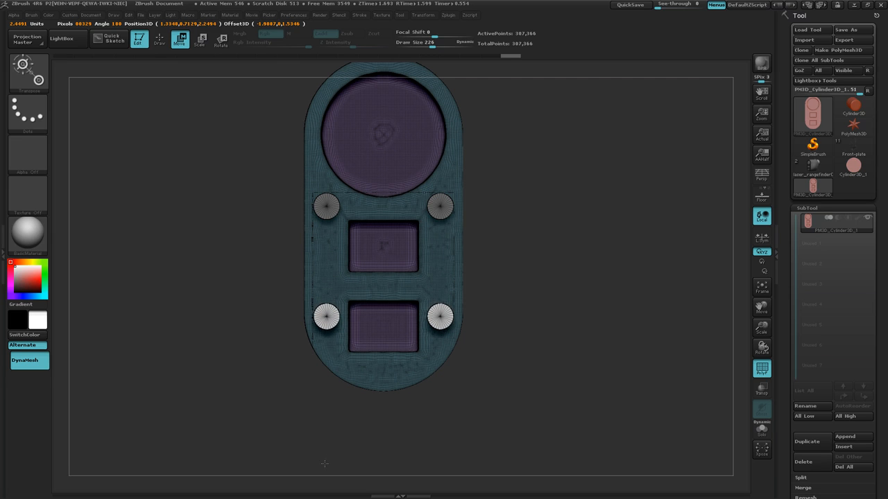
pyautogui.keyDown('ctrl'); pyautogui.moveTo(325, 464); pyautogui.dragTo(325, 462); pyautogui.keyUp('ctrl')
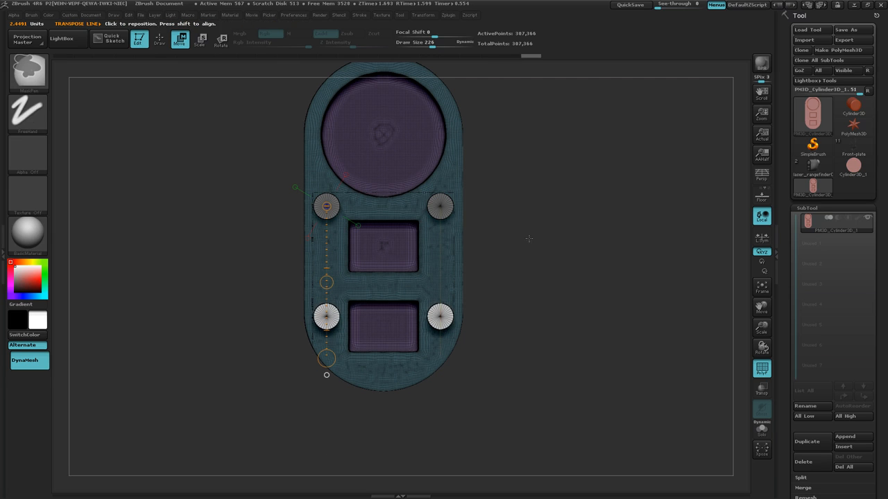
pyautogui.keyDown('ctrl'); pyautogui.moveTo(528, 238); pyautogui.dragTo(571, 269); pyautogui.keyUp('ctrl')
pyautogui.keyDown('ctrl'); pyautogui.moveTo(531, 226); pyautogui.dragTo(577, 276); pyautogui.keyUp('ctrl')
pyautogui.moveTo(524, 319); pyautogui.dragTo(283, 329)
pyautogui.moveTo(338, 328); pyautogui.dragTo(402, 329, button='right')
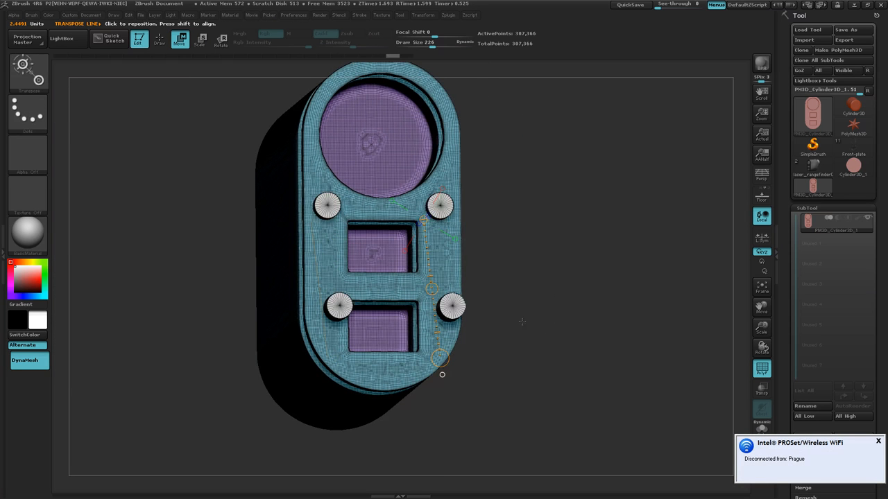
pyautogui.keyDown('shift'); pyautogui.moveTo(523, 322); pyautogui.dragTo(539, 284); pyautogui.keyUp('shift')
pyautogui.hotkey('ctrl', 'z')
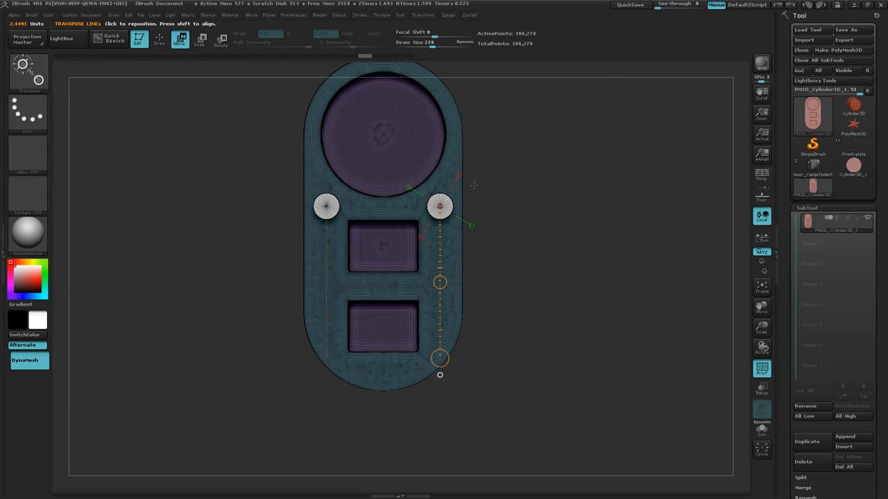
# Step: Duplicate the cylinder pair straight down beside the lower rectangular opening, and remesh unmasked with DynaMesh to cut four round holes
pyautogui.moveTo(452, 204); pyautogui.dragTo(467, 377)
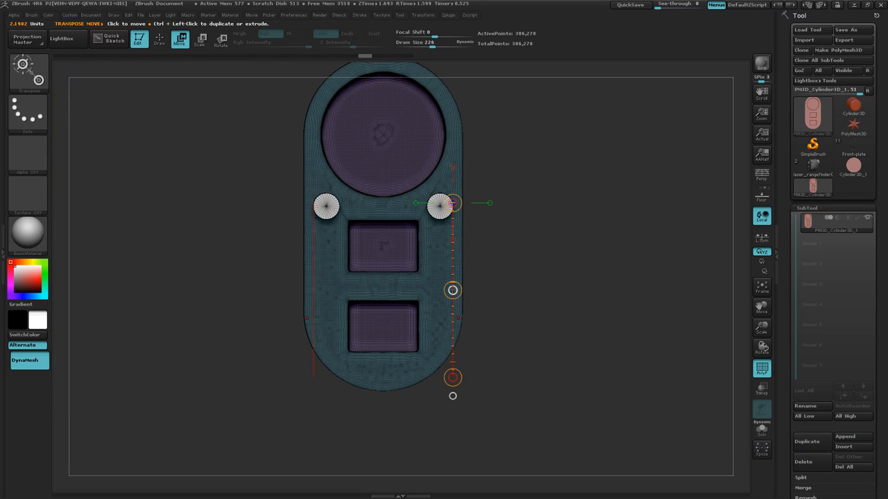
pyautogui.keyDown('ctrl'); pyautogui.moveTo(452, 290); pyautogui.dragTo(453, 396); pyautogui.keyUp('ctrl')
pyautogui.moveTo(541, 340); pyautogui.dragTo(583, 340)
pyautogui.keyDown('ctrl'); pyautogui.moveTo(549, 300); pyautogui.dragTo(546, 326); pyautogui.keyUp('ctrl')
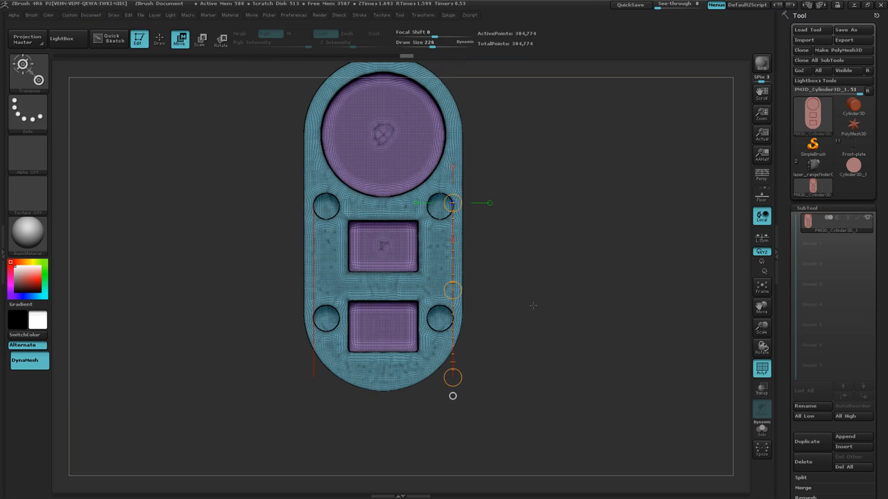
pyautogui.hotkey('alt', 'Tab')
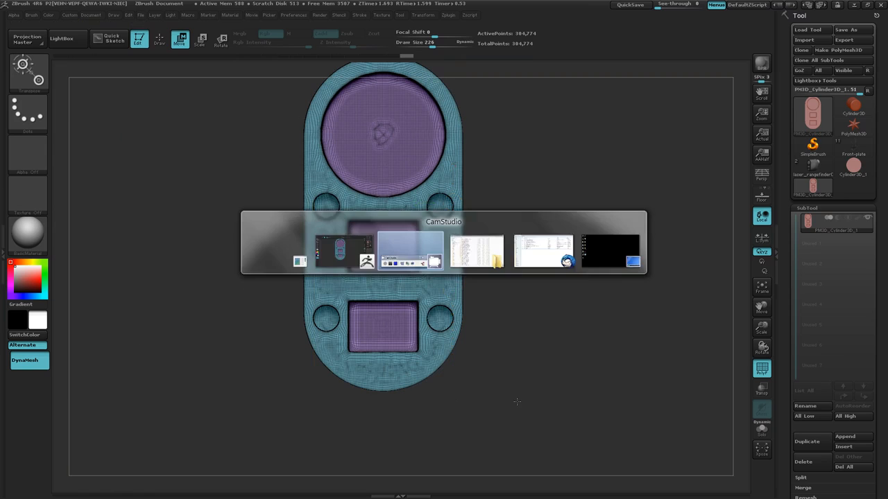